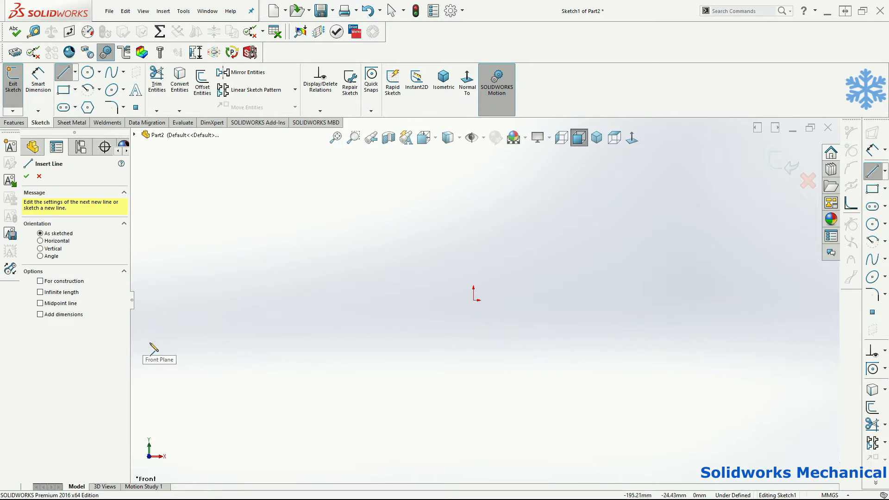
Sketch a horizontal line about 257 mm long below the origin
{"action": "left_click", "coordinate": [249, 358]}
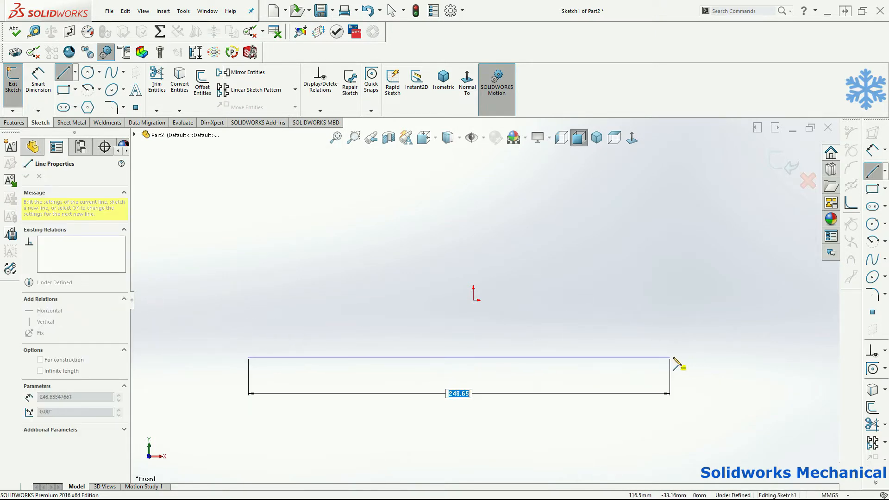
{"action": "left_click", "coordinate": [684, 357]}
{"action": "key", "text": "Escape"}
{"action": "key", "text": "d"}
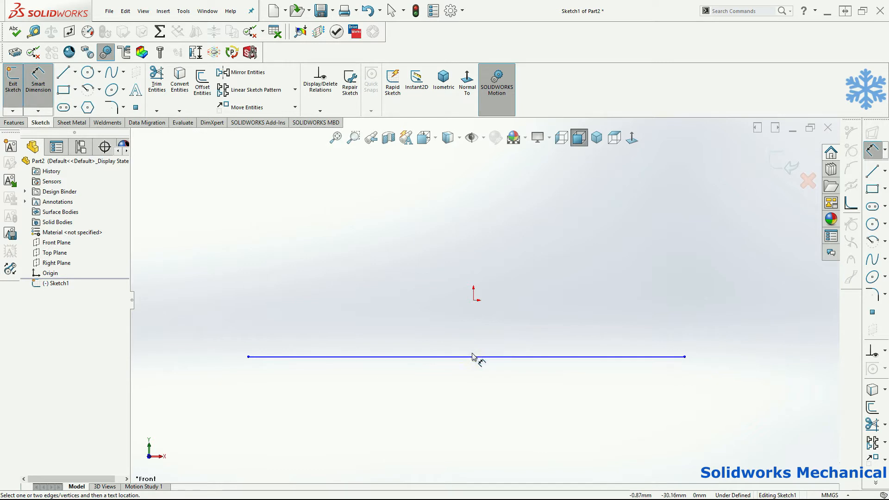
Sketch a short horizontal line along the long line, starting at its left endpoint
{"action": "left_click", "coordinate": [64, 72]}
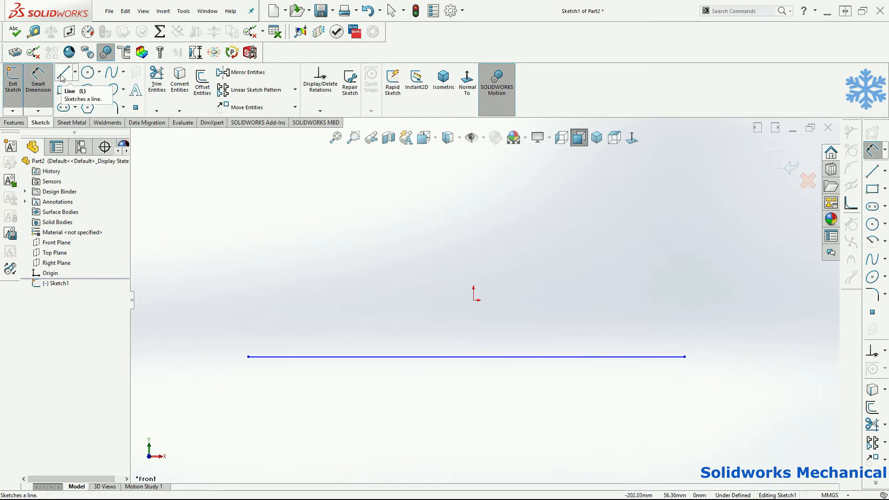
{"action": "left_click", "coordinate": [249, 357]}
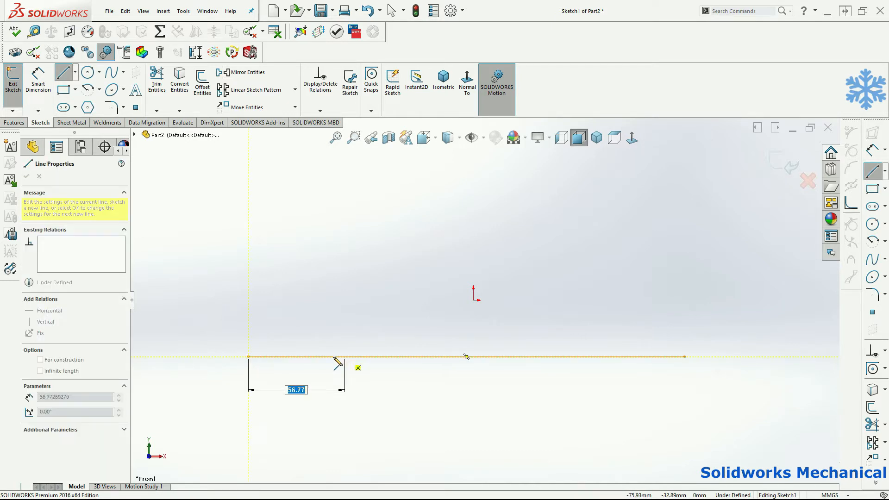
{"action": "left_click", "coordinate": [315, 357]}
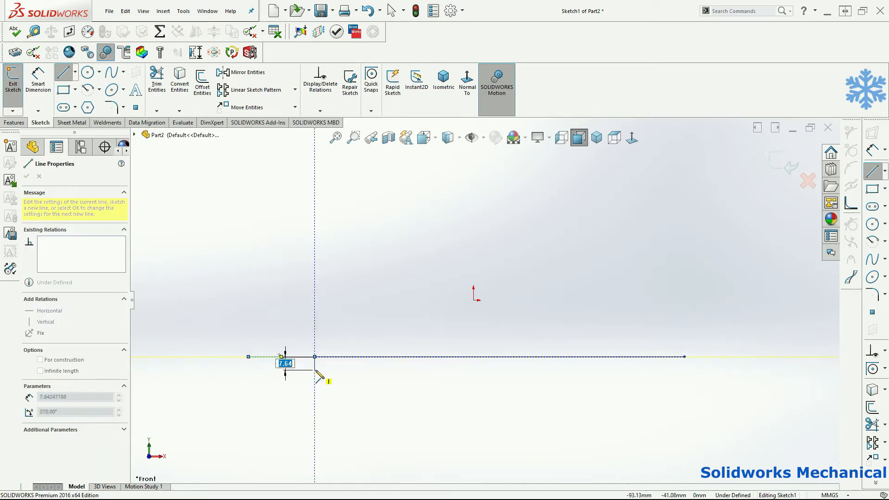
{"action": "left_click", "coordinate": [315, 369]}
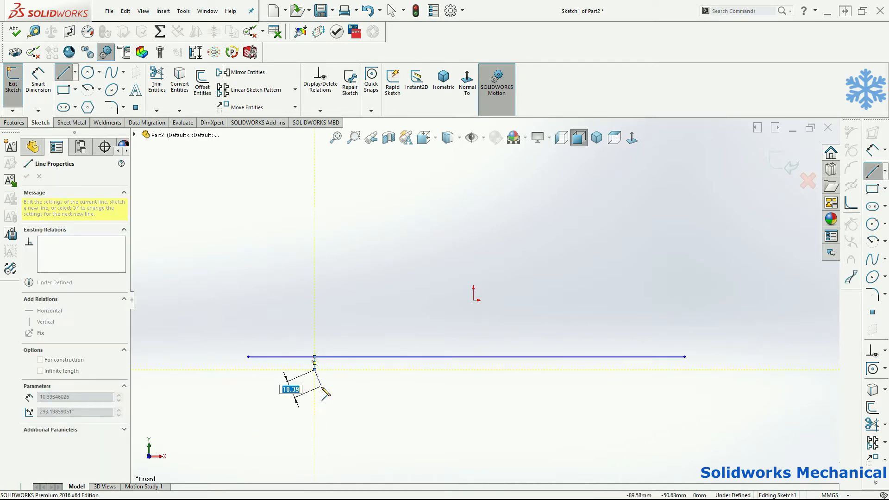
{"action": "key", "text": "Escape"}
{"action": "scroll", "coordinate": [296, 371], "scroll_direction": "down", "scroll_amount": 1}
{"action": "left_click", "coordinate": [325, 363]}
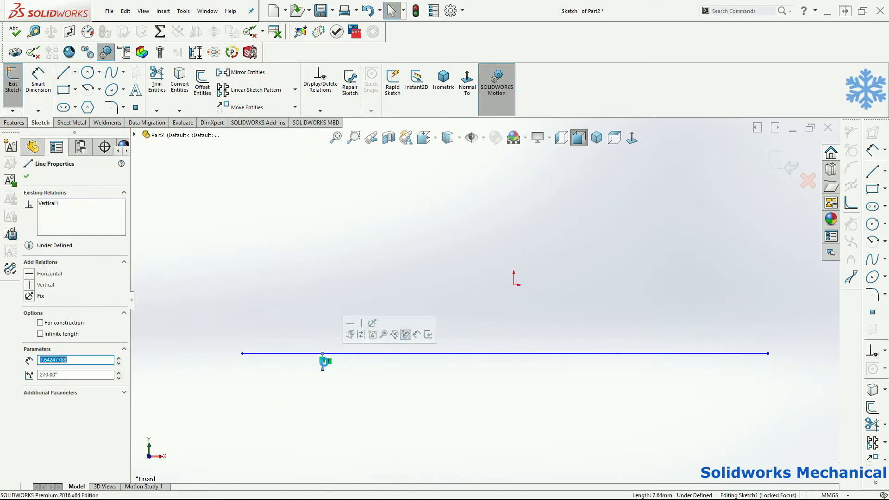
{"action": "key", "text": "Delete"}
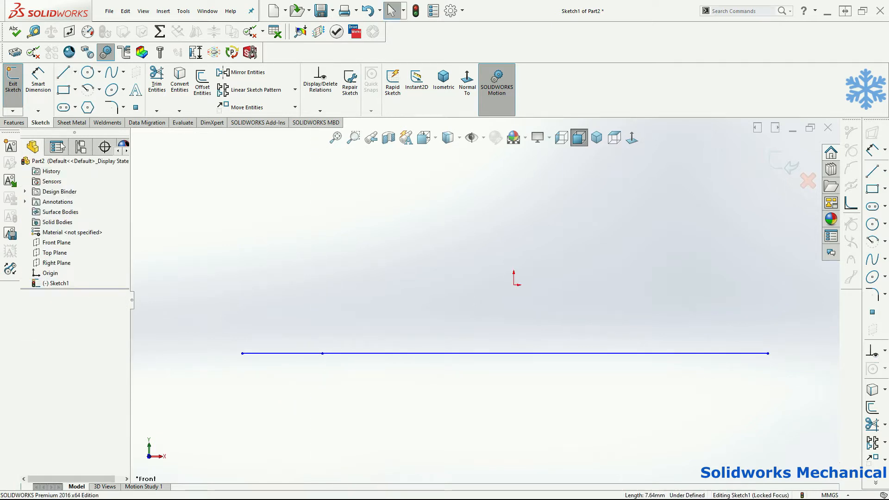
Convert the long horizontal line to construction geometry
{"action": "left_click", "coordinate": [436, 353]}
{"action": "left_click", "coordinate": [59, 325]}
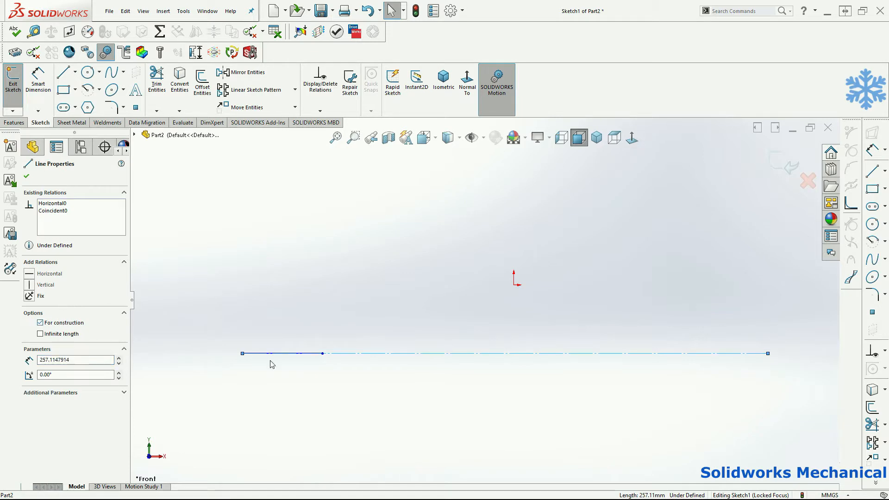
{"action": "left_click", "coordinate": [472, 434]}
Dimension the vertical distance between the construction line and the origin to 170 mm
{"action": "right_click_drag", "start_coordinate": [472, 434], "coordinate": [501, 182]}
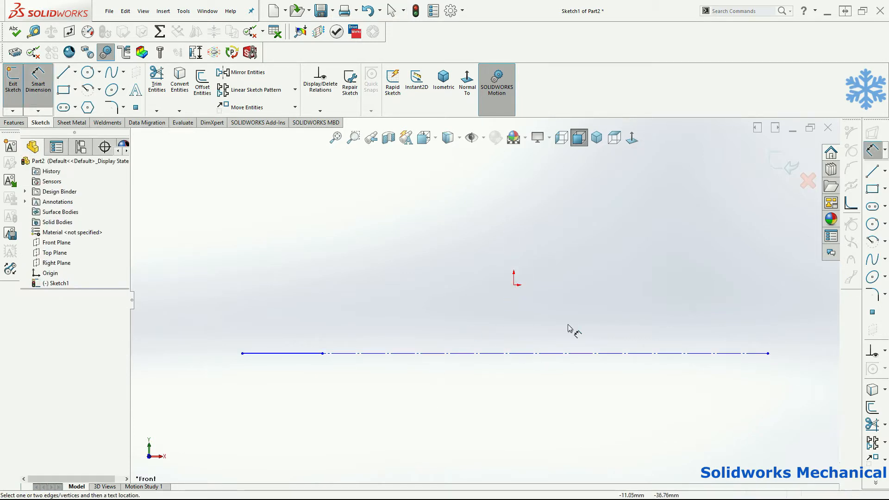
{"action": "left_click", "coordinate": [533, 353]}
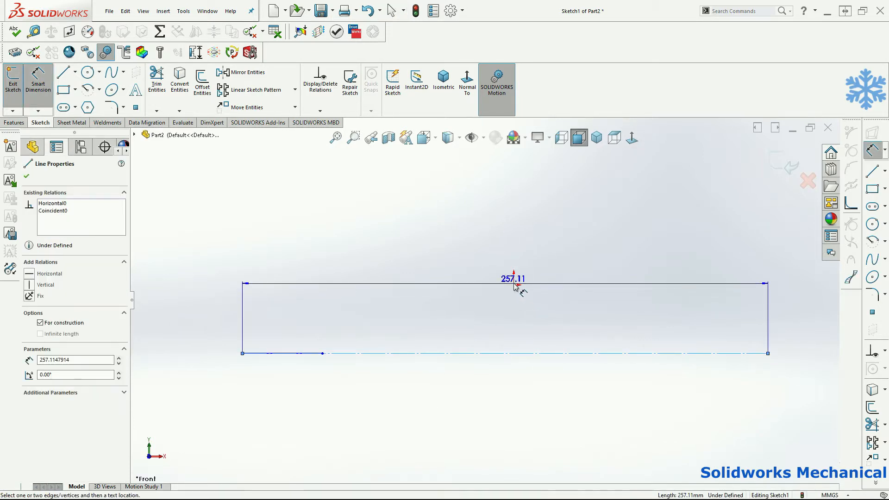
{"action": "left_click", "coordinate": [515, 283]}
{"action": "left_click", "coordinate": [521, 314]}
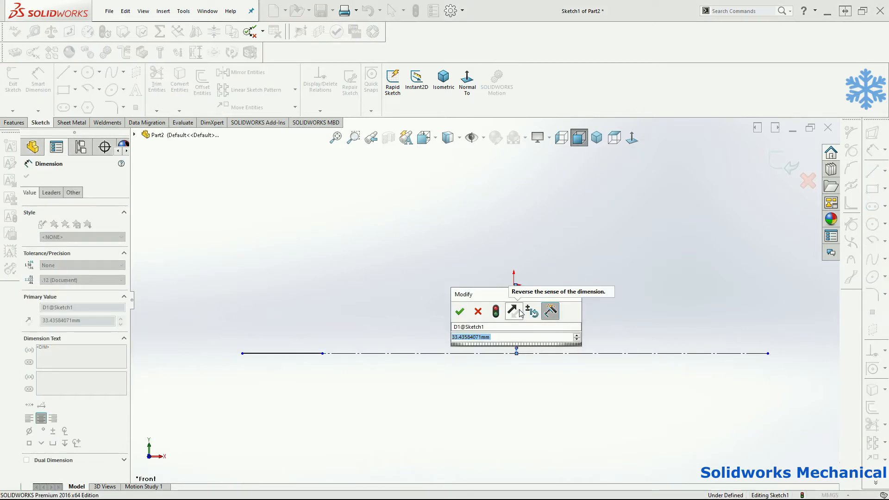
{"action": "type", "text": "170"}
{"action": "key", "text": "Return"}
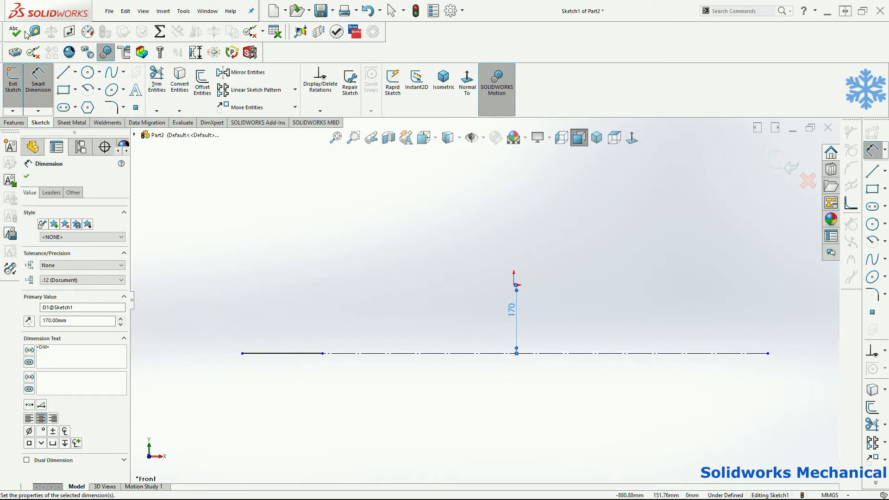
Sketch a line about 116 mm long inward from the construction line's right endpoint, lying on the construction line
{"action": "left_click", "coordinate": [65, 73]}
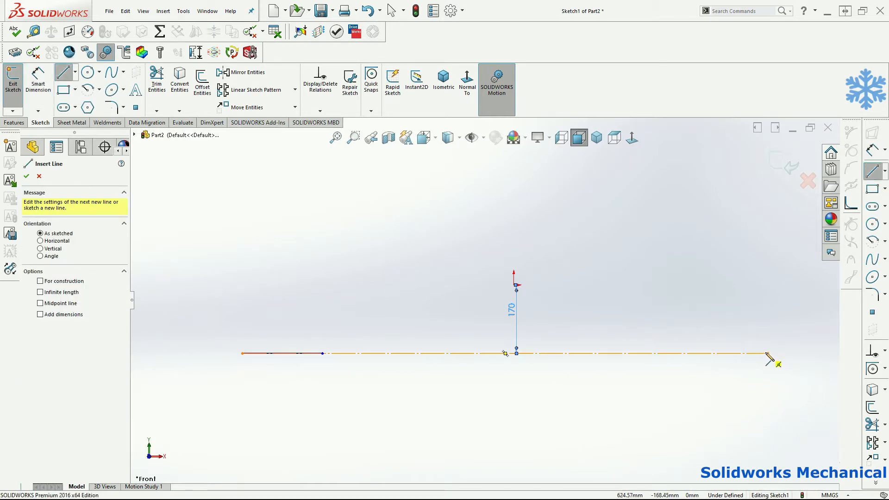
{"action": "left_click", "coordinate": [768, 353]}
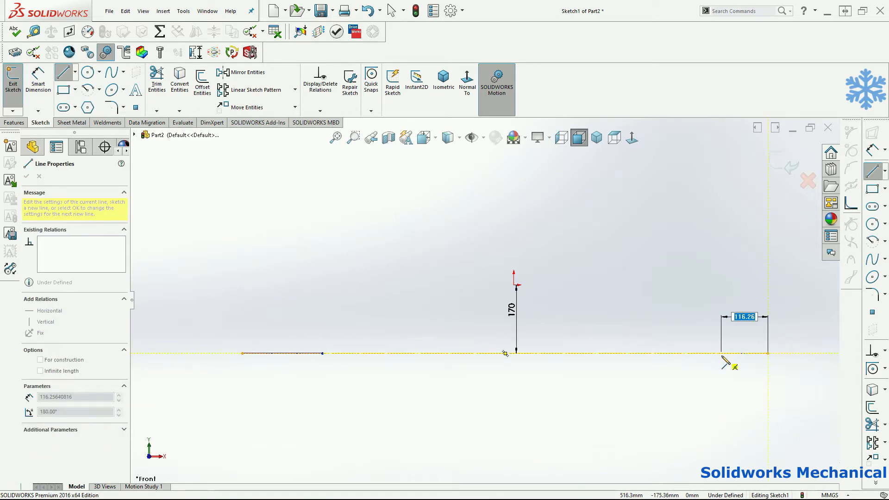
{"action": "left_click", "coordinate": [721, 354]}
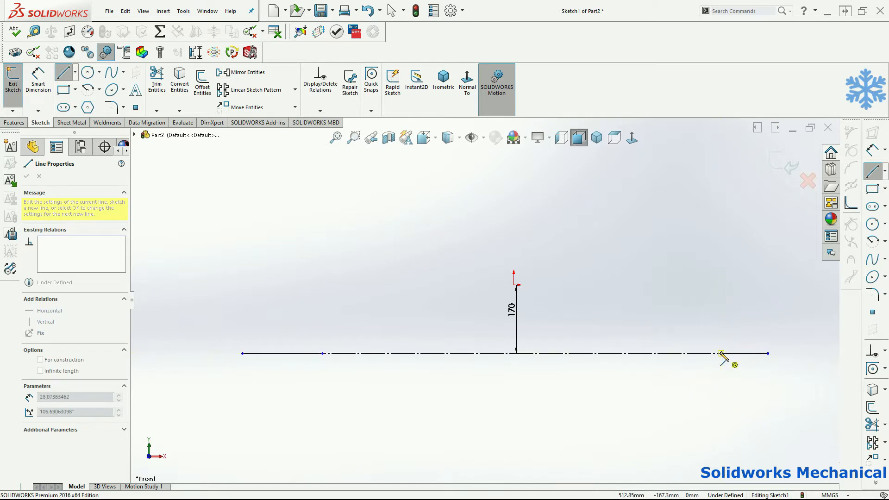
{"action": "scroll", "coordinate": [501, 457], "scroll_direction": "up", "scroll_amount": 5}
{"action": "left_click", "coordinate": [419, 321]}
{"action": "key", "text": "Escape"}
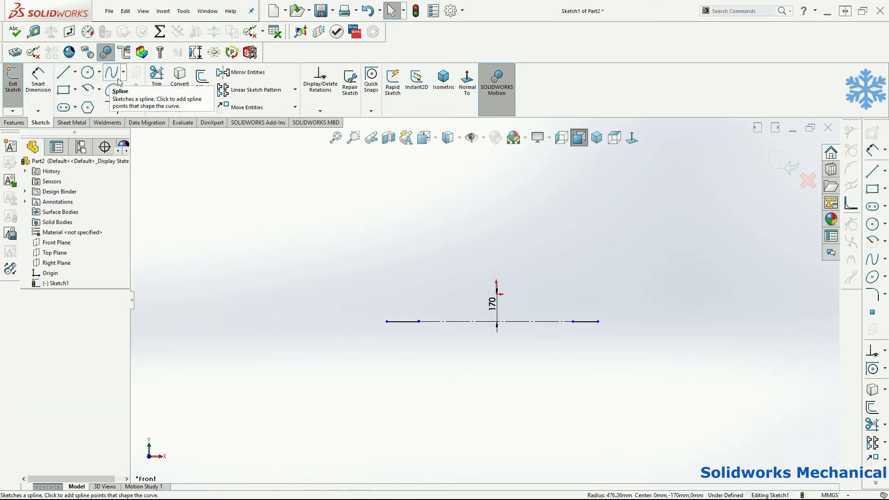
Sketch a circle centred on the origin and dimension its diameter to 830 mm
{"action": "left_click", "coordinate": [87, 72]}
{"action": "left_click", "coordinate": [496, 294]}
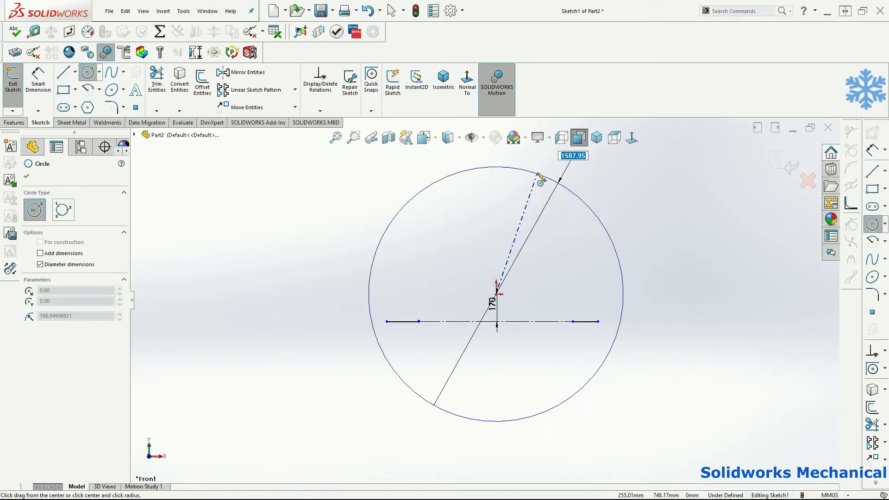
{"action": "left_click", "coordinate": [532, 217]}
{"action": "right_click_drag", "start_coordinate": [632, 342], "coordinate": [629, 306]}
{"action": "left_click", "coordinate": [566, 249]}
{"action": "left_click", "coordinate": [579, 228]}
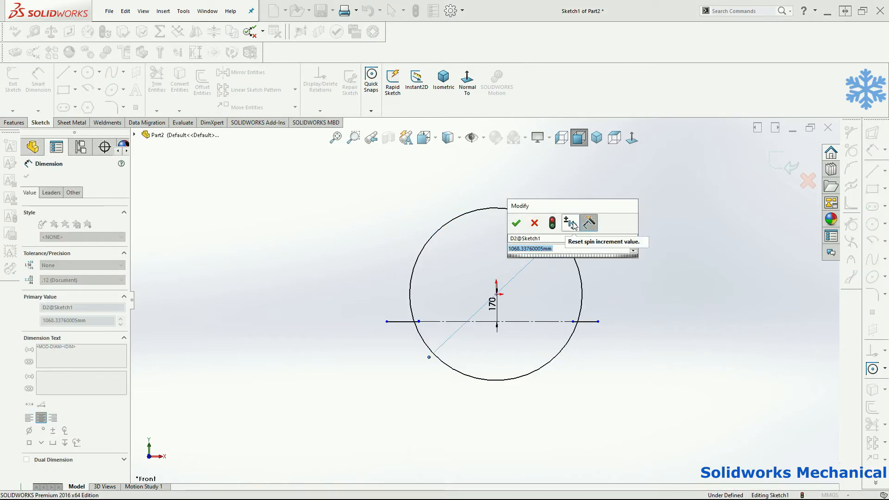
{"action": "type", "text": "830"}
{"action": "key", "text": "Return"}
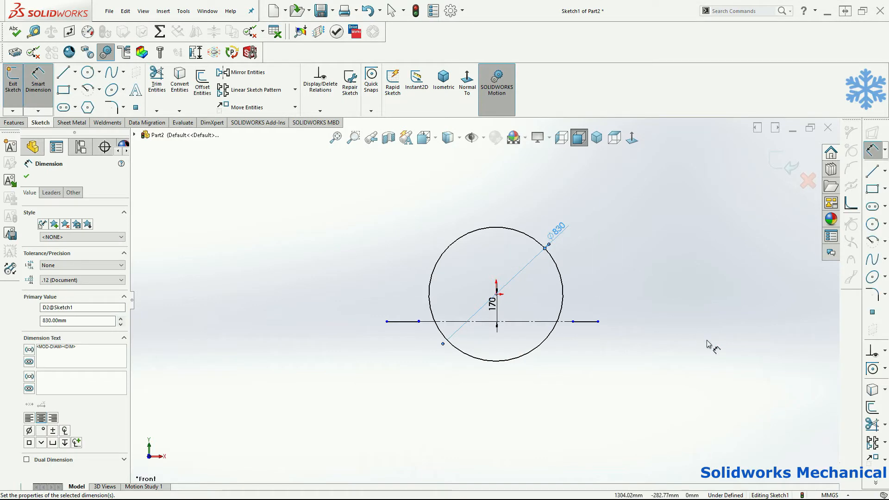
Move the inner endpoints of both short horizontal lines onto the circle
{"action": "key", "text": "Escape"}
{"action": "left_click_drag", "start_coordinate": [573, 321], "coordinate": [557, 321]}
{"action": "left_click_drag", "start_coordinate": [432, 324], "coordinate": [434, 321]}
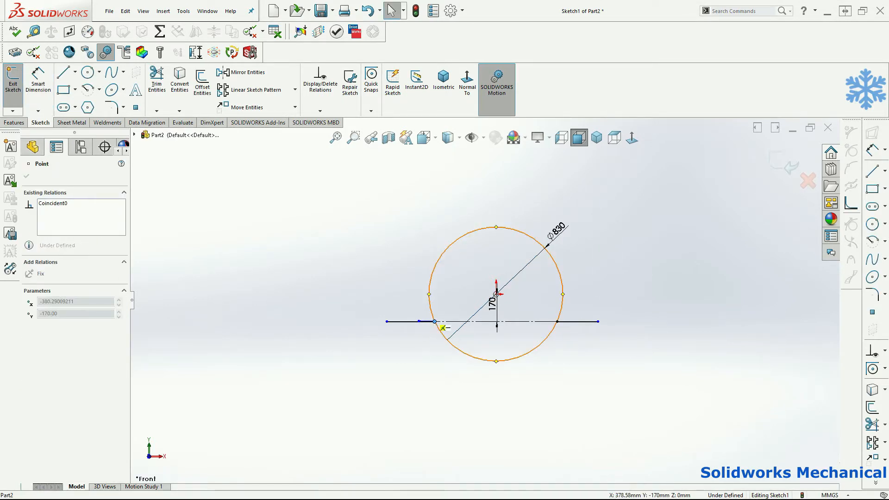
Trim away the part of the circle above the horizontal lines, keeping the lower arc
{"action": "left_click", "coordinate": [157, 78]}
{"action": "left_click_drag", "start_coordinate": [427, 253], "coordinate": [644, 268]}
{"action": "key", "text": "Escape"}
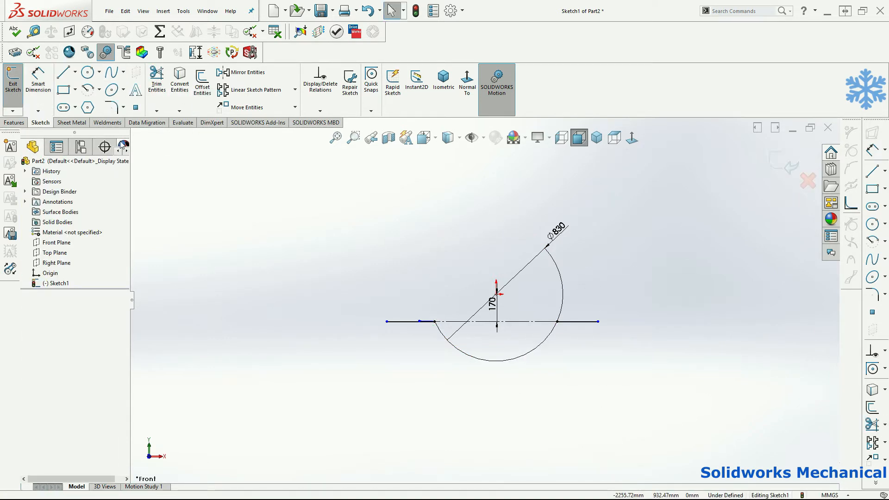
Remove the stray slanted line at the left end of the arc
{"action": "scroll", "coordinate": [419, 327], "scroll_direction": "down", "scroll_amount": 10}
{"action": "left_click", "coordinate": [433, 321]}
{"action": "scroll", "coordinate": [510, 308], "scroll_direction": "up", "scroll_amount": 3}
{"action": "scroll", "coordinate": [463, 310], "scroll_direction": "down", "scroll_amount": 3}
{"action": "left_click", "coordinate": [476, 320]}
{"action": "scroll", "coordinate": [476, 321], "scroll_direction": "up", "scroll_amount": 3}
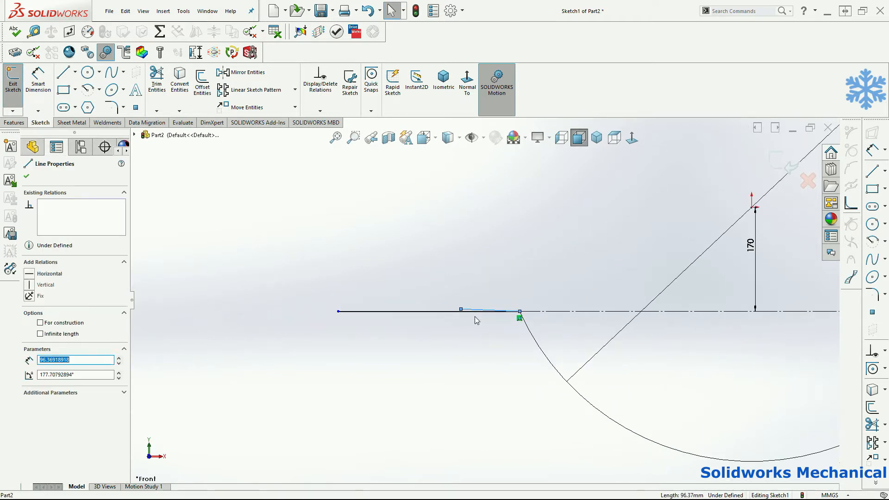
{"action": "key", "text": "Escape"}
Try to offset the arc, the right flange line and the construction line together by 10 mm
{"action": "scroll", "coordinate": [622, 357], "scroll_direction": "up", "scroll_amount": 5}
{"action": "left_click_drag", "start_coordinate": [701, 342], "coordinate": [683, 255]}
{"action": "left_click", "coordinate": [630, 334], "text": "ctrl"}
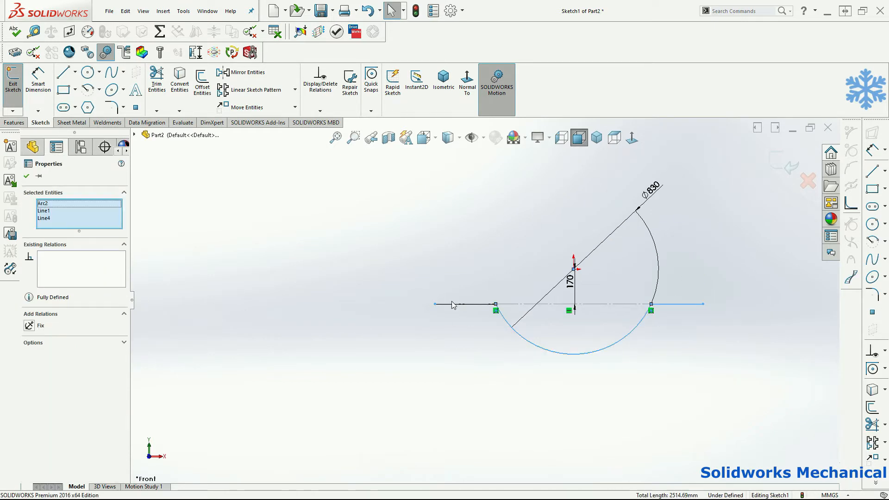
{"action": "left_click", "coordinate": [203, 83]}
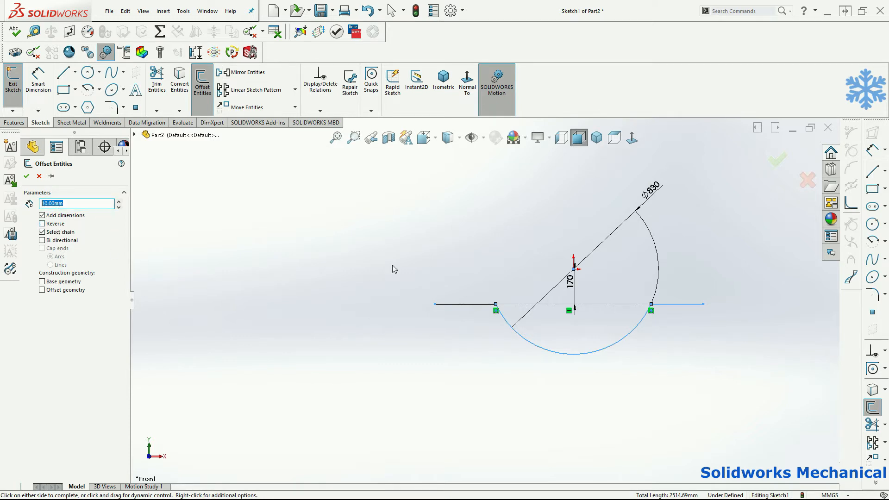
{"action": "left_click", "coordinate": [564, 354]}
{"action": "left_click", "coordinate": [564, 354]}
{"action": "left_click", "coordinate": [27, 180]}
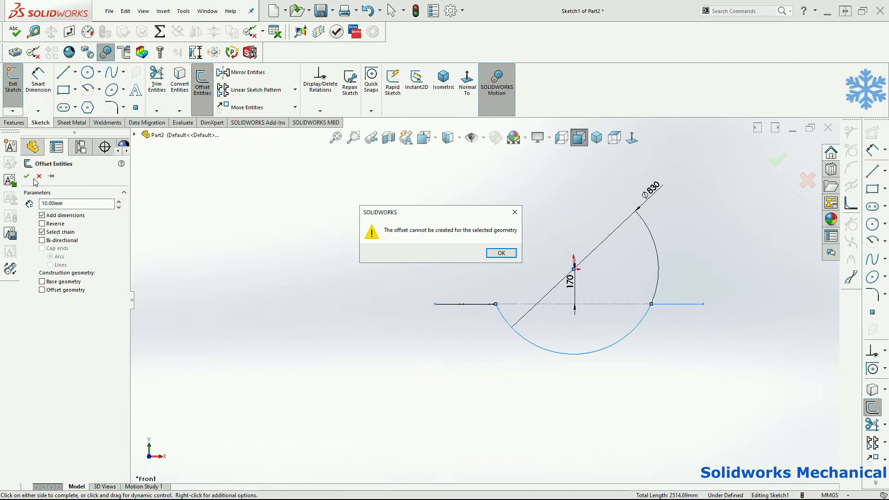
{"action": "key", "text": "Escape"}
Offset the lower arc and its chained flange lines 10 mm downward, outside the arc
{"action": "left_click", "coordinate": [591, 356]}
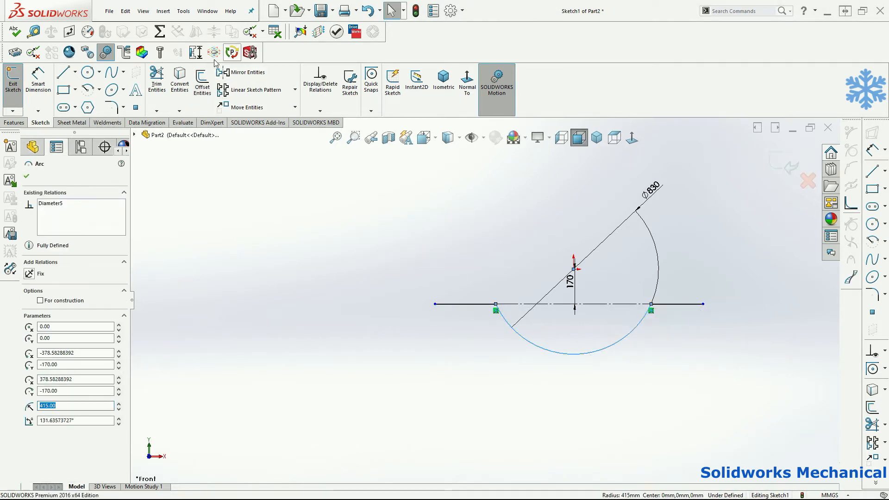
{"action": "left_click", "coordinate": [198, 82]}
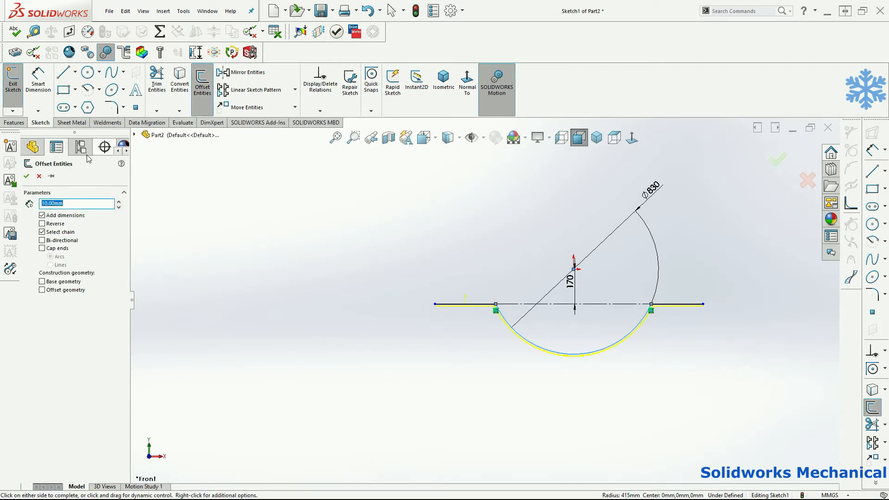
{"action": "left_click", "coordinate": [27, 176]}
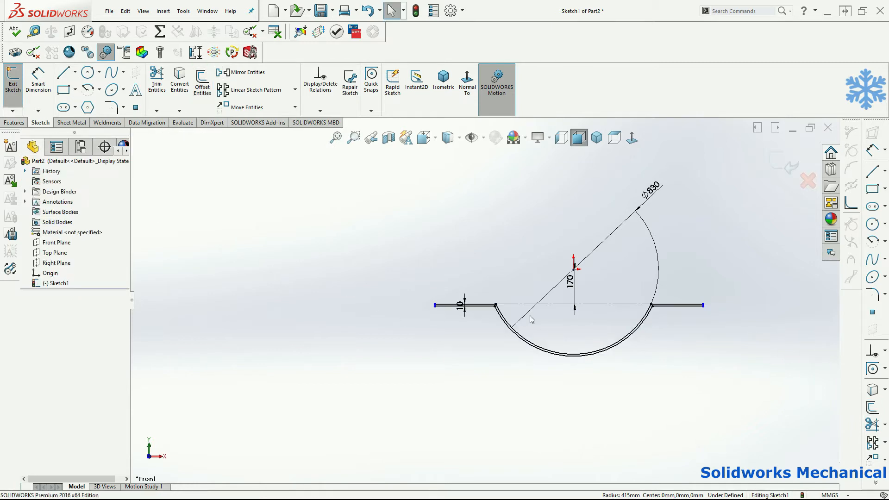
Close both open ends of the offset profile with short vertical lines joining the flange endpoints
{"action": "scroll", "coordinate": [619, 350], "scroll_direction": "down", "scroll_amount": 4}
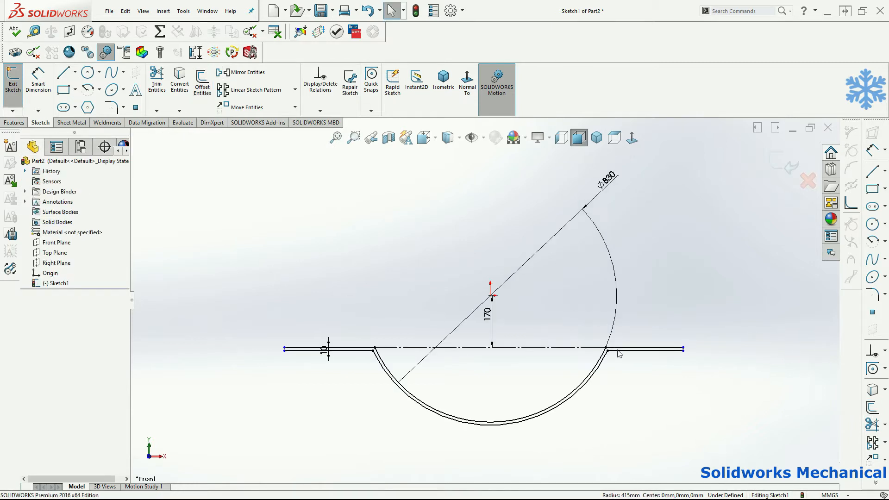
{"action": "left_click", "coordinate": [63, 72]}
{"action": "left_click", "coordinate": [677, 340]}
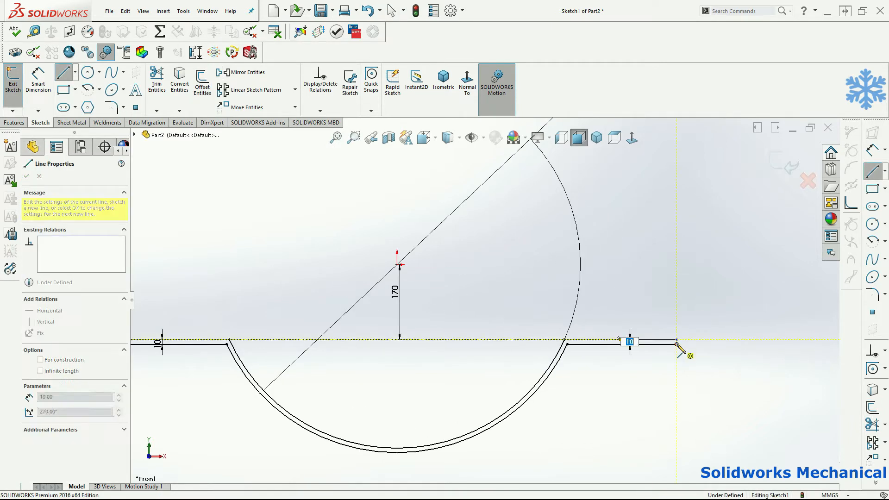
{"action": "left_click", "coordinate": [678, 344]}
{"action": "key", "text": "Escape"}
{"action": "scroll", "coordinate": [278, 324], "scroll_direction": "down", "scroll_amount": 5}
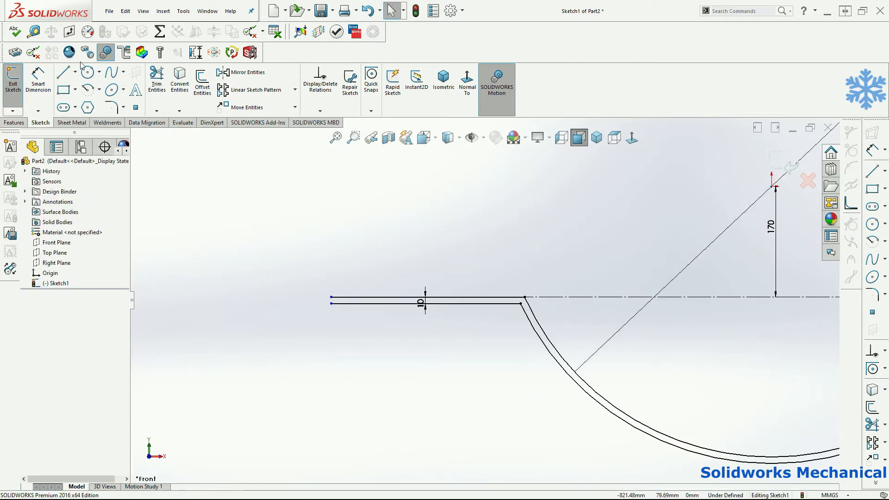
{"action": "left_click", "coordinate": [63, 71]}
{"action": "left_click", "coordinate": [332, 296]}
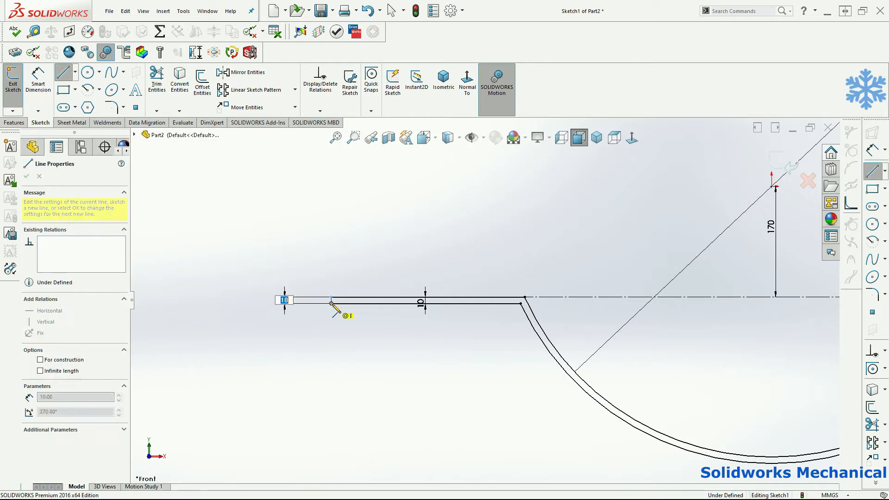
{"action": "left_click", "coordinate": [332, 303]}
Dimension the upper line of the left flange to 80 mm
{"action": "right_click_drag", "start_coordinate": [413, 267], "coordinate": [413, 246]}
{"action": "left_click", "coordinate": [411, 297]}
{"action": "left_click", "coordinate": [411, 277]}
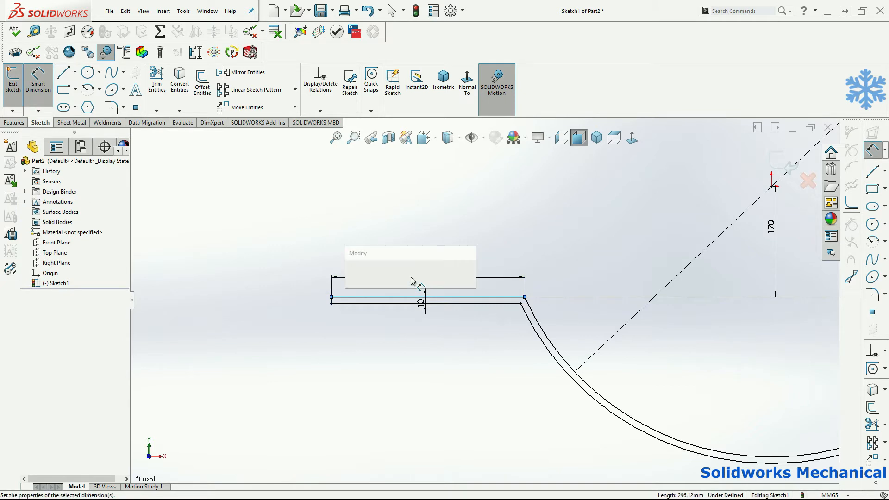
{"action": "type", "text": "80"}
{"action": "key", "text": "Return"}
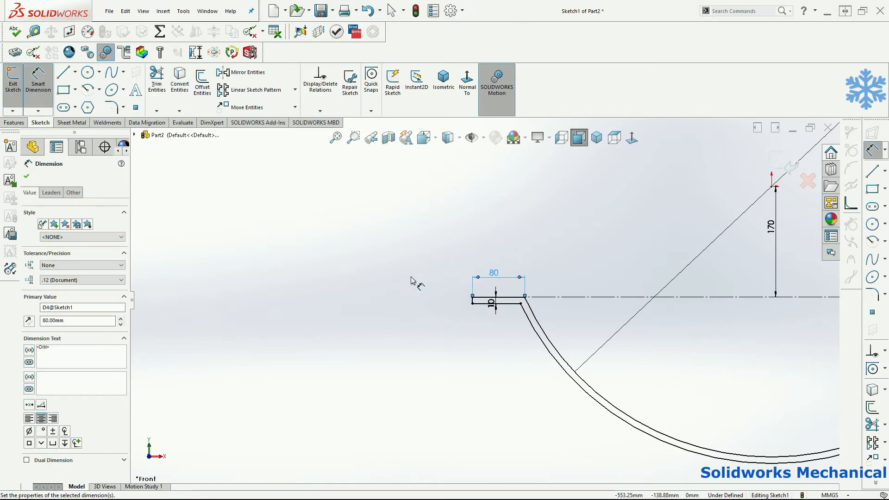
Set the upper line of the left flange to a length of 100 mm
{"action": "double_click", "coordinate": [489, 276]}
{"action": "type", "text": "40"}
{"action": "key", "text": "Return"}
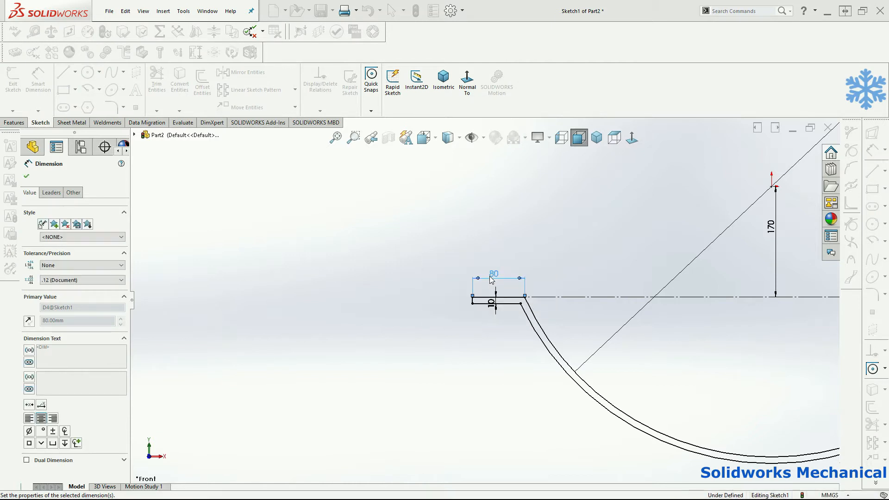
Dimension the upper line of the right flange to 100 mm
{"action": "key", "text": "f"}
{"action": "left_click", "coordinate": [631, 355]}
{"action": "left_click", "coordinate": [629, 347]}
{"action": "type", "text": "100"}
{"action": "key", "text": "Return"}
{"action": "key", "text": "f"}
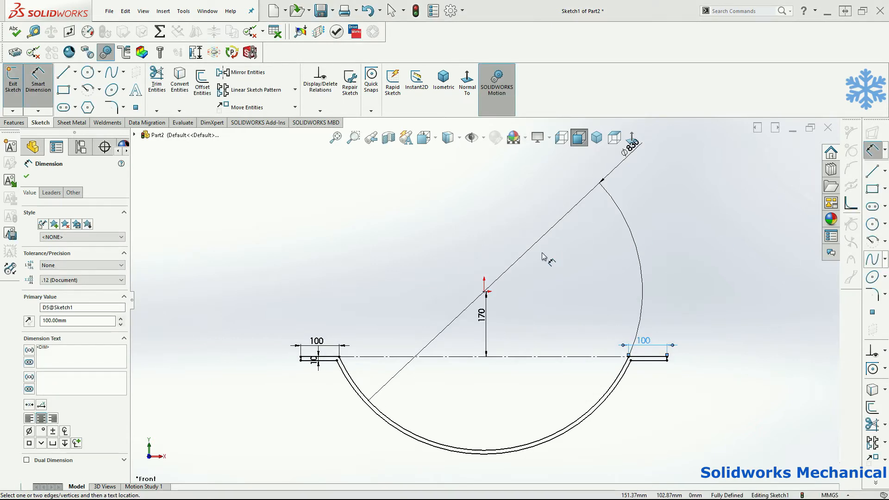
Extrude the flanged arc profile as a Mid Plane boss with a depth of 1150 mm
{"action": "left_click", "coordinate": [8, 123]}
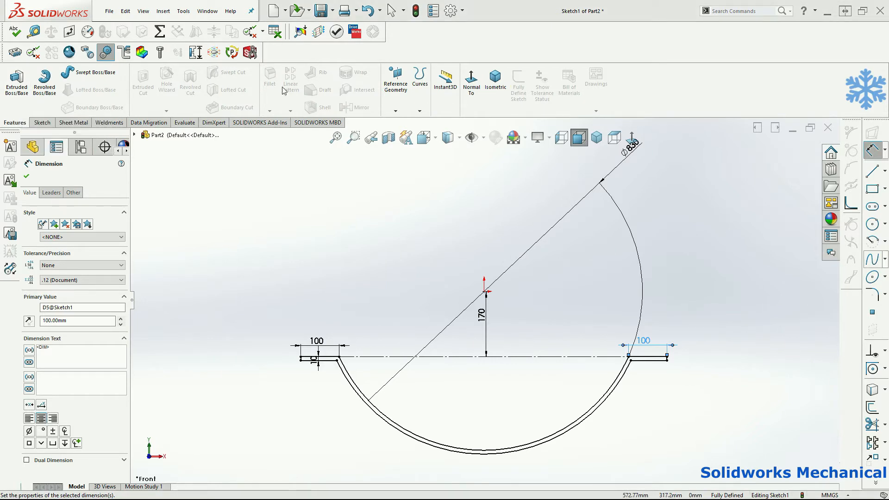
{"action": "left_click", "coordinate": [17, 81]}
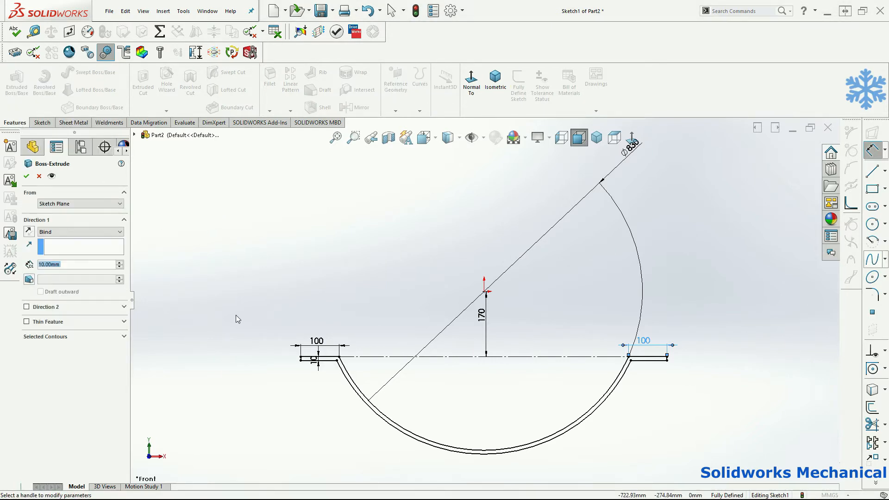
{"action": "left_click", "coordinate": [79, 231]}
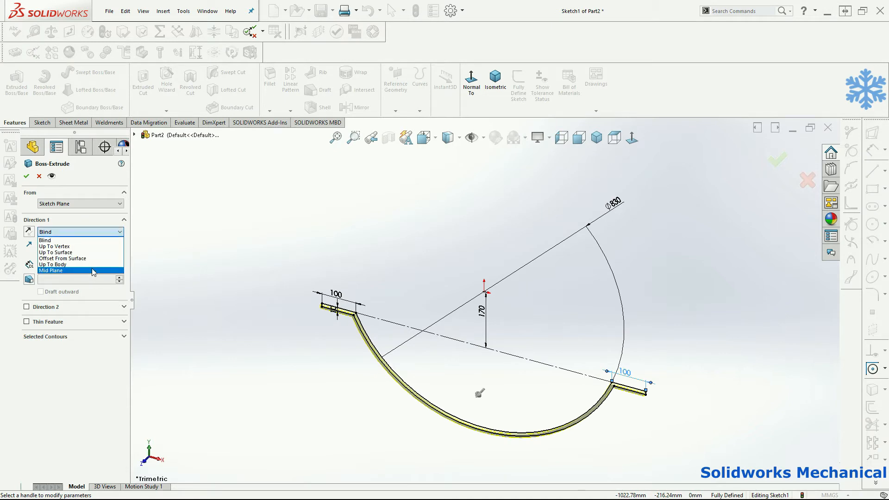
{"action": "left_click", "coordinate": [94, 271]}
{"action": "type", "text": "1150"}
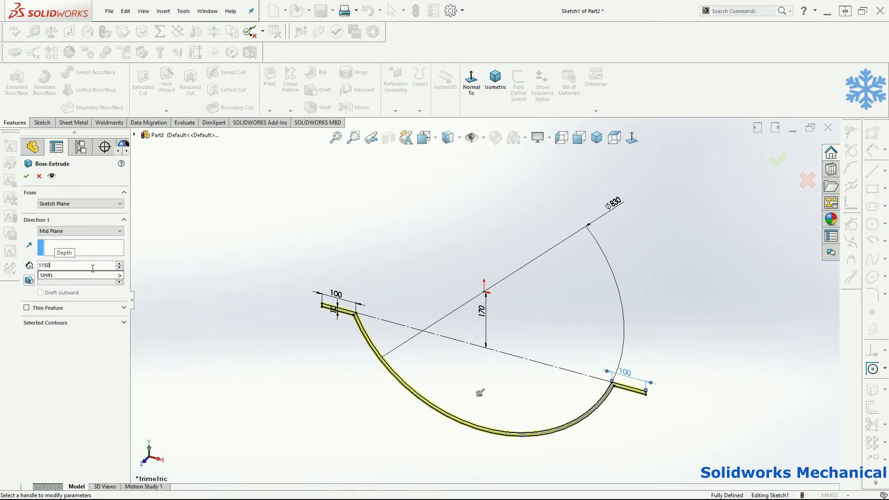
{"action": "key", "text": "Return"}
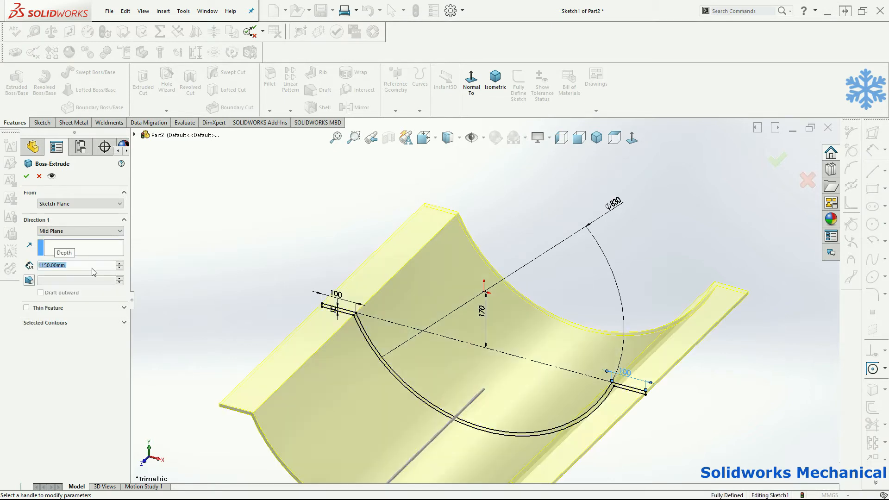
{"action": "left_click", "coordinate": [26, 176]}
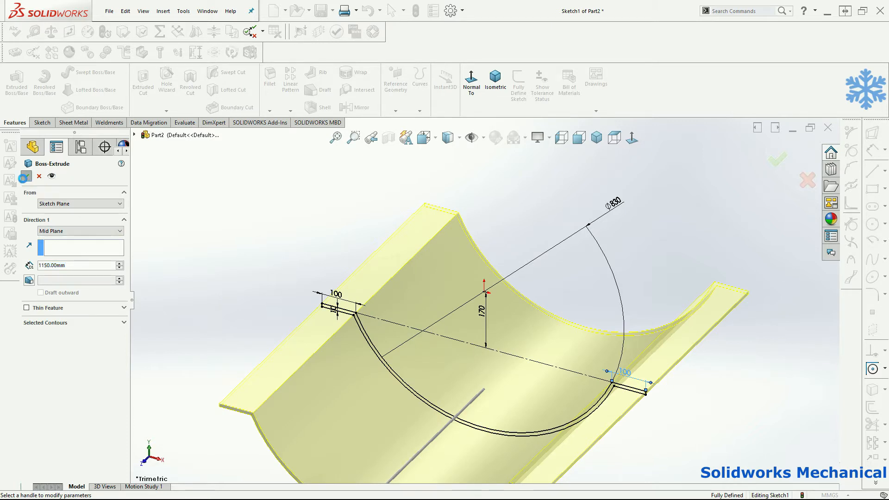
Show the reference planes and start an extruded-cut sketch on the Top Plane, viewed normal to it
{"action": "middle_click_drag", "start_coordinate": [387, 223], "coordinate": [454, 306]}
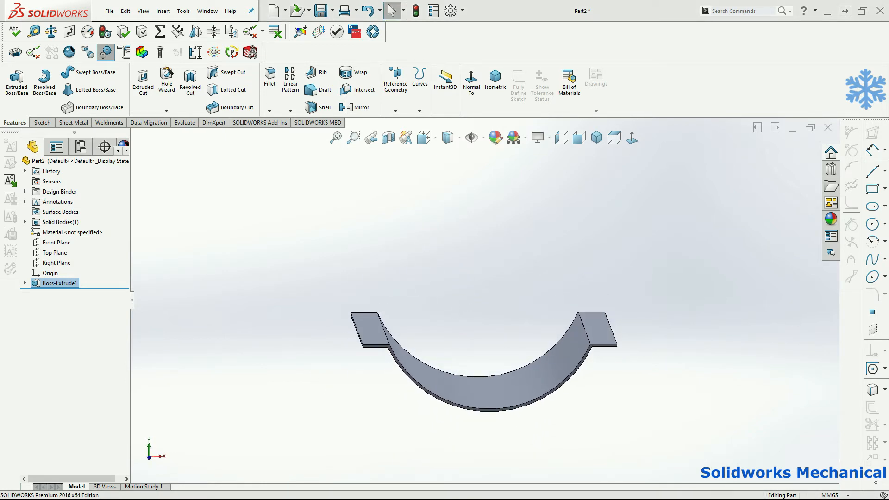
{"action": "middle_click_drag", "start_coordinate": [760, 243], "coordinate": [747, 311]}
{"action": "scroll", "coordinate": [745, 308], "scroll_direction": "up", "scroll_amount": 1}
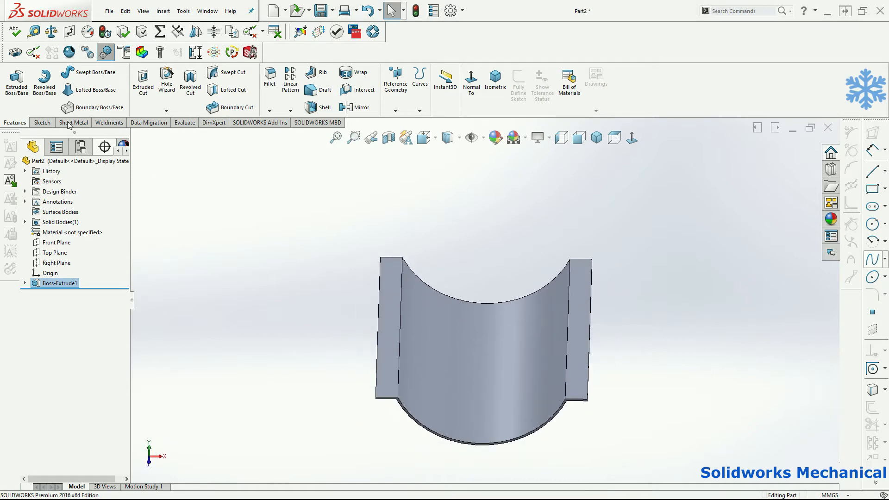
{"action": "left_click", "coordinate": [142, 84]}
{"action": "middle_click_drag", "start_coordinate": [496, 371], "coordinate": [539, 319]}
{"action": "middle_click_drag", "start_coordinate": [560, 181], "coordinate": [517, 79]}
{"action": "left_click", "coordinate": [480, 143]}
{"action": "left_click", "coordinate": [491, 155]}
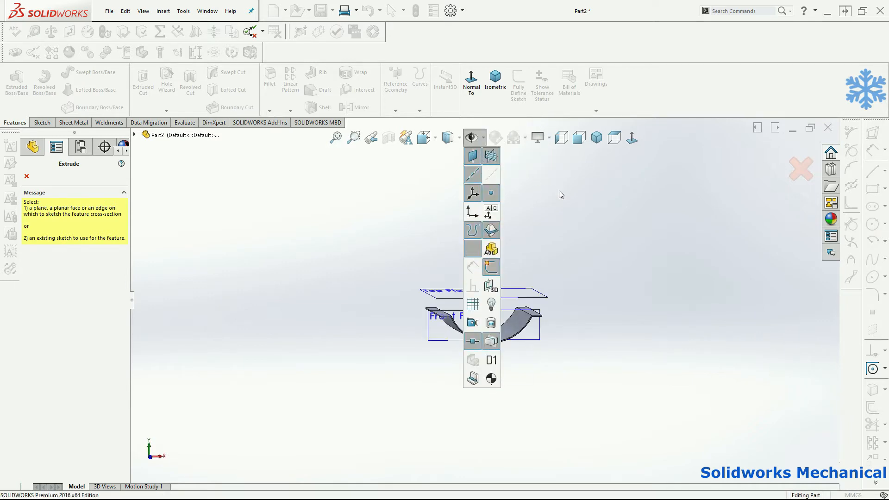
{"action": "middle_click_drag", "start_coordinate": [559, 252], "coordinate": [546, 311]}
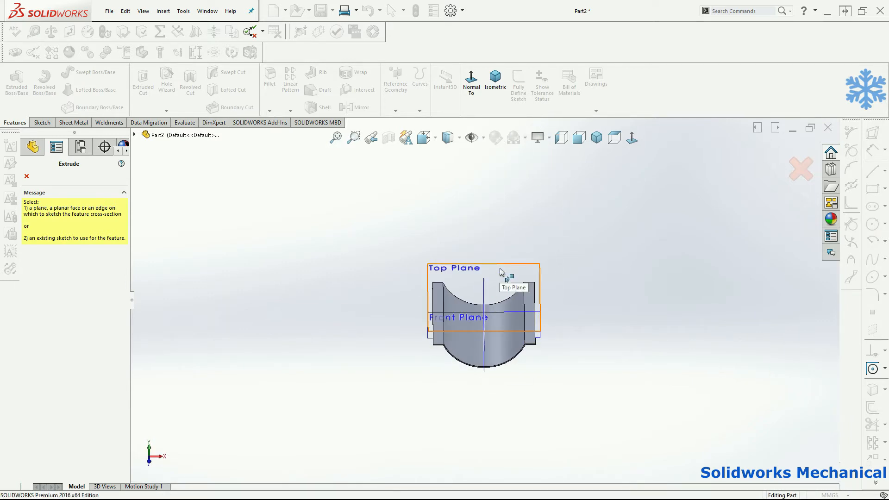
{"action": "left_click", "coordinate": [500, 267]}
{"action": "left_click", "coordinate": [632, 138]}
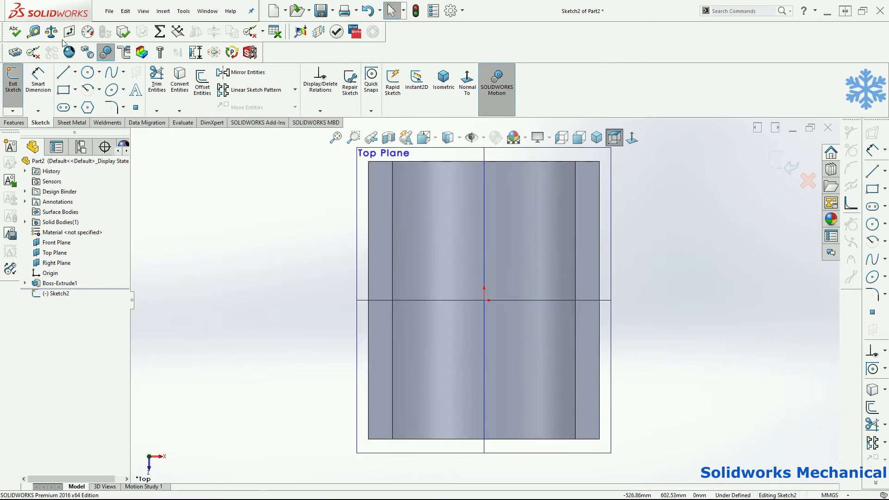
{"action": "left_click", "coordinate": [64, 107]}
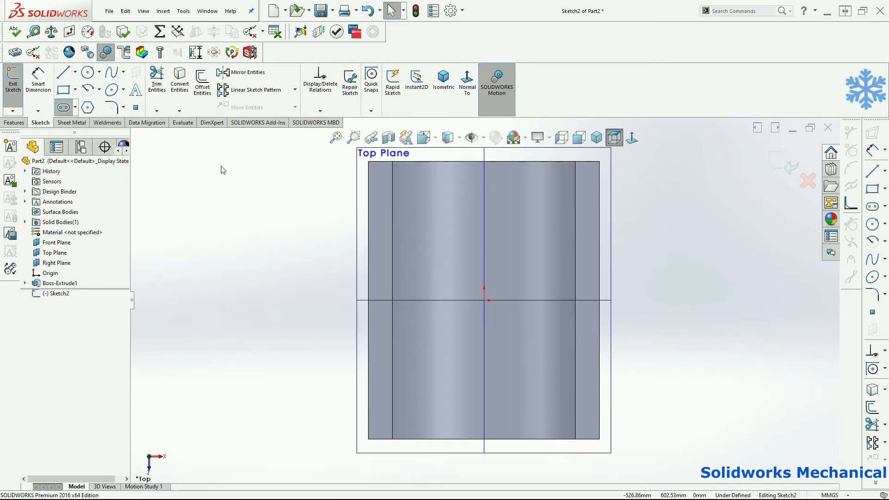
{"action": "left_click", "coordinate": [483, 300]}
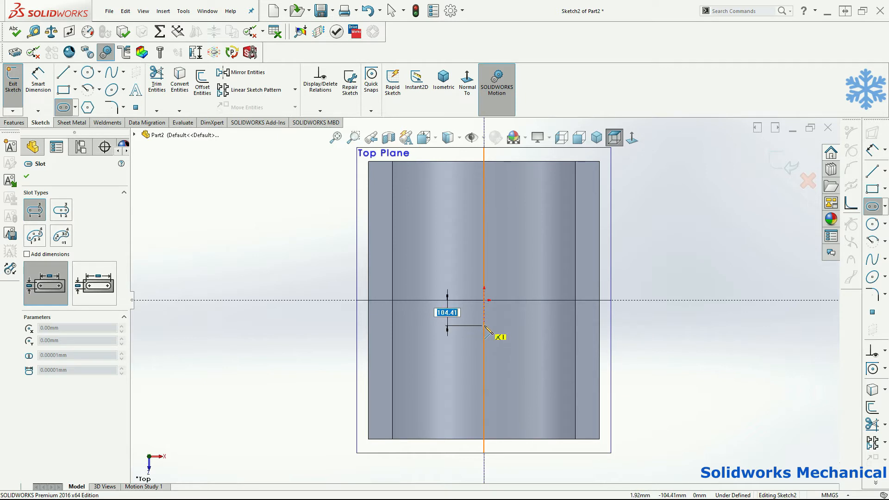
{"action": "scroll", "coordinate": [485, 330], "scroll_direction": "down", "scroll_amount": 3}
{"action": "key", "text": "Escape"}
Sketch a vertical straight slot around the origin, about 47 mm wide with about 66 mm between its arc centres
{"action": "left_click", "coordinate": [74, 107]}
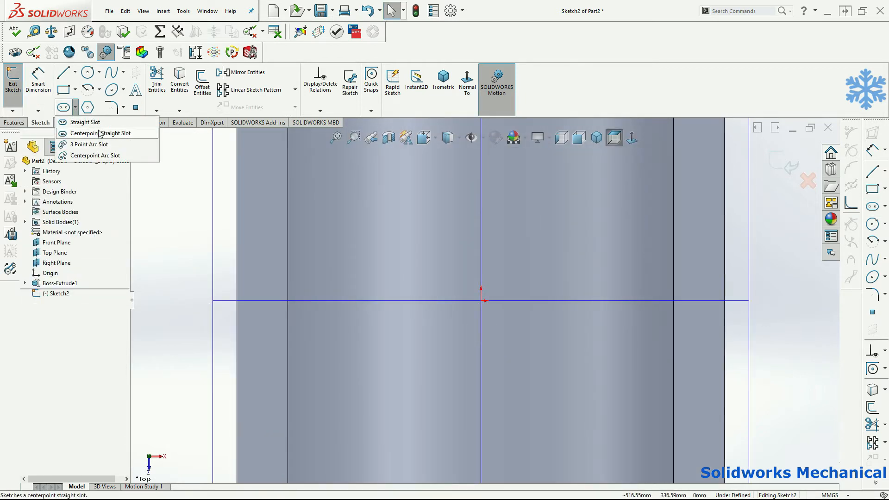
{"action": "left_click", "coordinate": [85, 123]}
{"action": "left_click", "coordinate": [482, 285]}
{"action": "left_click", "coordinate": [481, 319]}
{"action": "left_click", "coordinate": [493, 322]}
Try to dimension the vertical distance from the slot's centre point to its upper end
{"action": "key", "text": "d"}
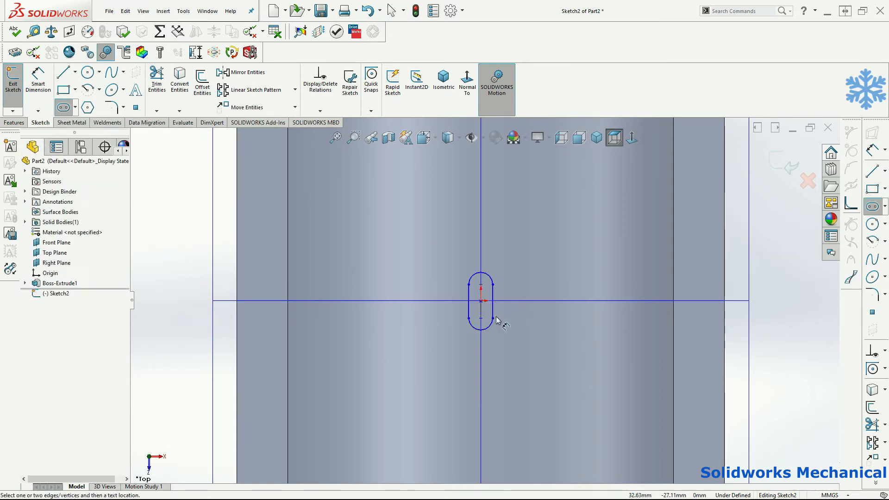
{"action": "left_click", "coordinate": [482, 299]}
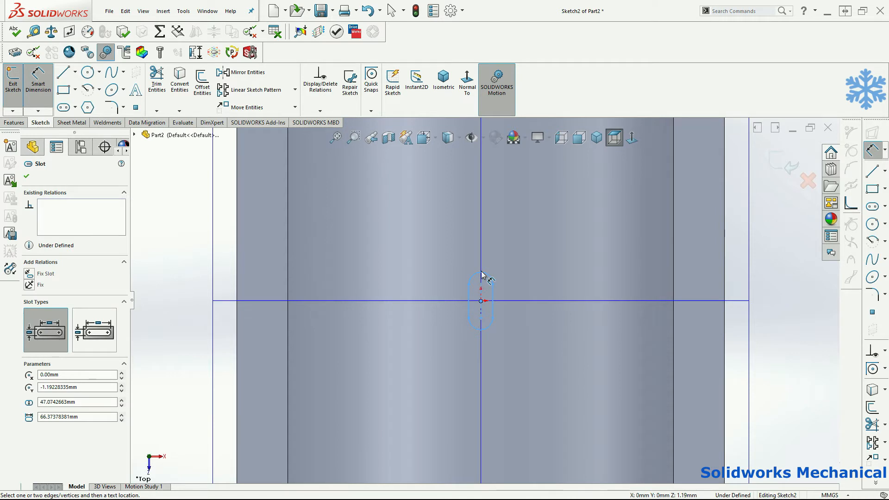
{"action": "left_click", "coordinate": [511, 286]}
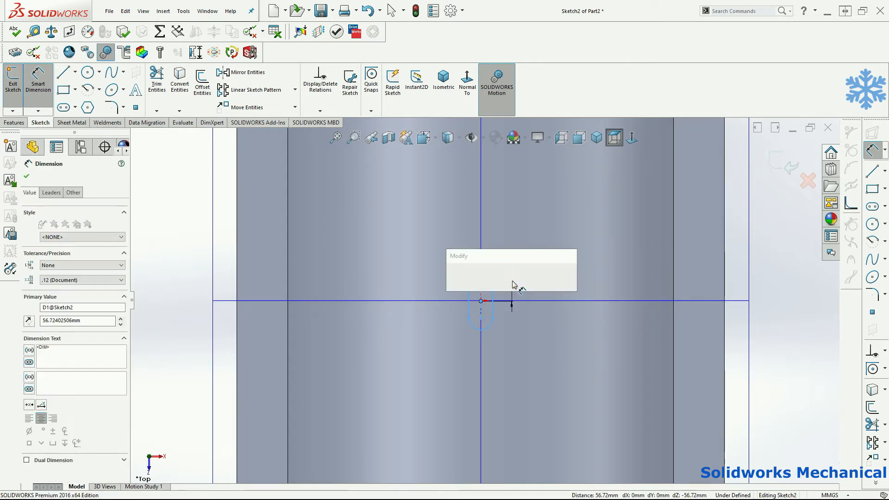
{"action": "left_click", "coordinate": [474, 281]}
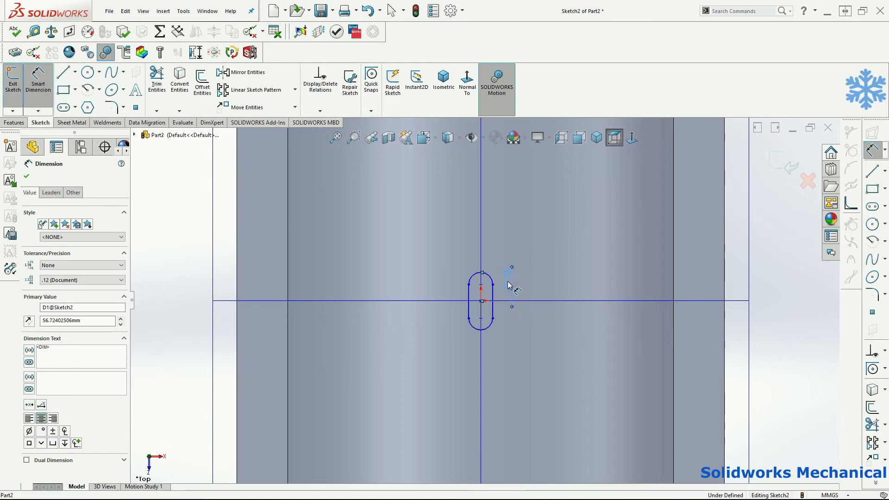
{"action": "key", "text": "Delete"}
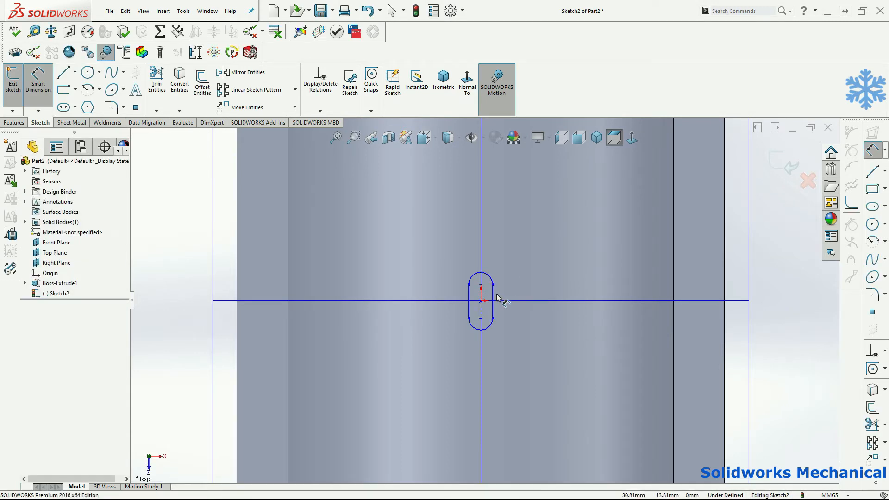
Dimension the slot's width between its two straight sides to 24 mm
{"action": "left_click", "coordinate": [493, 291]}
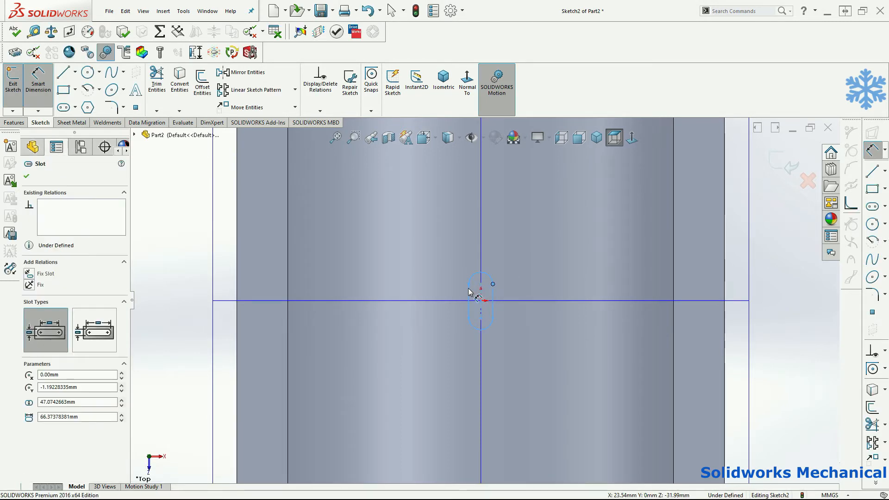
{"action": "left_click", "coordinate": [470, 292]}
{"action": "left_click", "coordinate": [481, 245]}
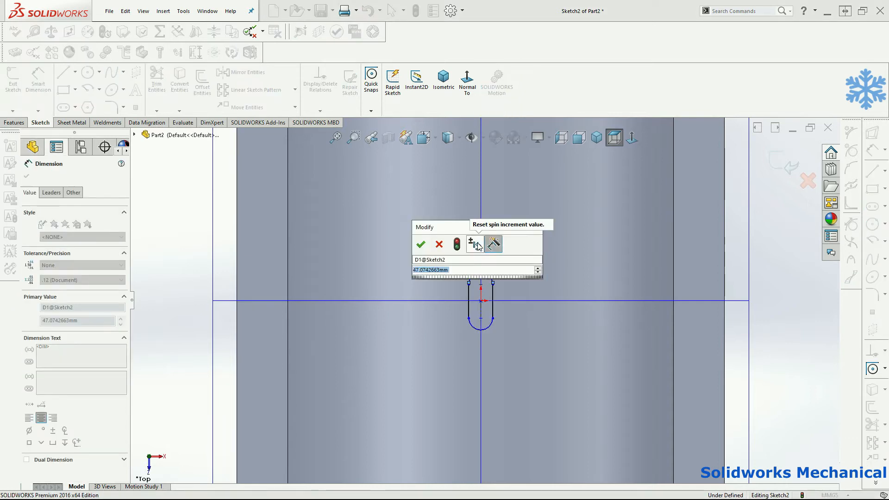
{"action": "type", "text": "24"}
{"action": "key", "text": "Return"}
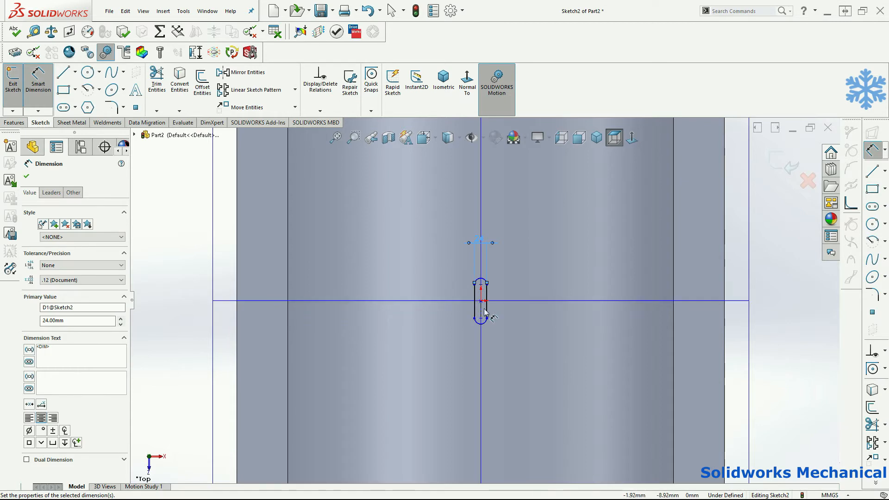
Dimension the slot's centre-to-centre length to 25 mm
{"action": "left_click", "coordinate": [482, 308]}
{"action": "left_click", "coordinate": [509, 310]}
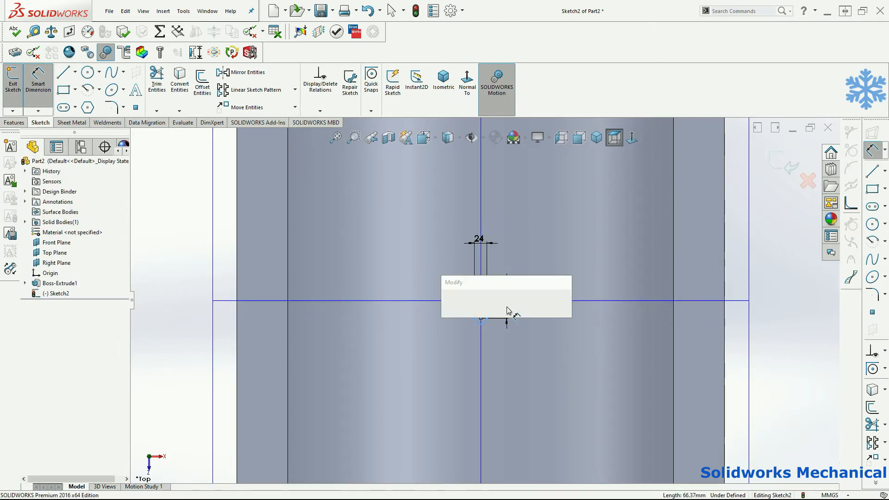
{"action": "type", "text": "25"}
{"action": "key", "text": "Return"}
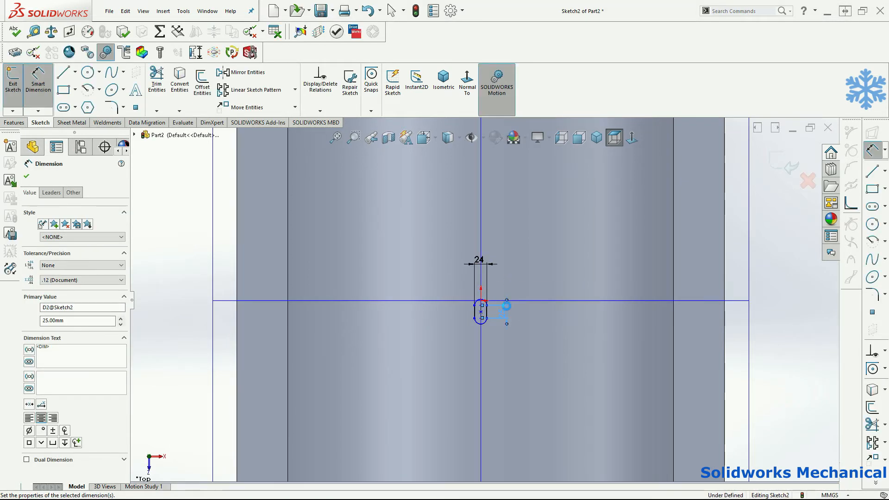
Constrain the slot's centre point to the sketch origin
{"action": "scroll", "coordinate": [484, 314], "scroll_direction": "down", "scroll_amount": 2}
{"action": "key", "text": "Escape"}
{"action": "left_click", "coordinate": [479, 312]}
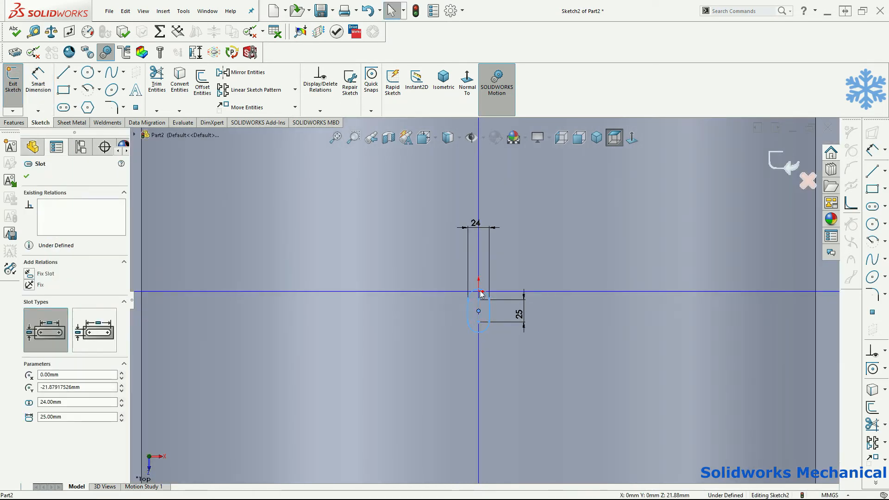
{"action": "left_click", "coordinate": [480, 292], "text": "ctrl"}
{"action": "left_click", "coordinate": [30, 348]}
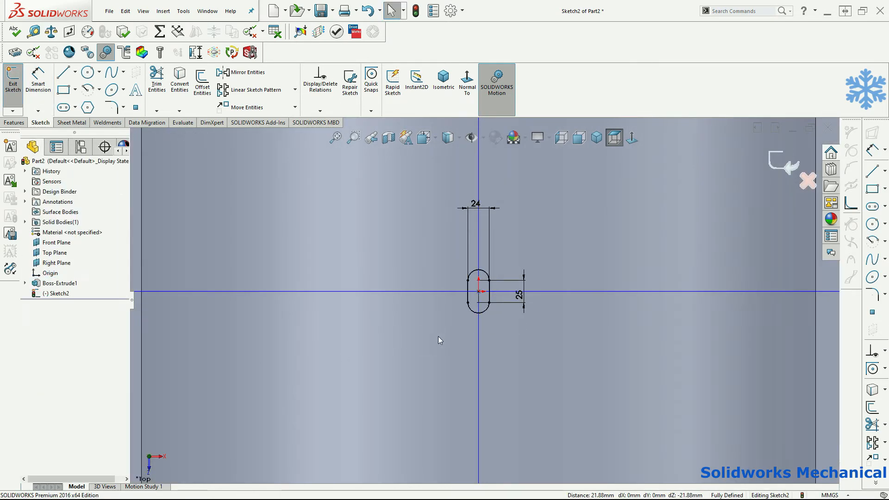
Cut the slot through the curved wall with a Blind extruded cut 1150 mm deep
{"action": "key", "text": "f"}
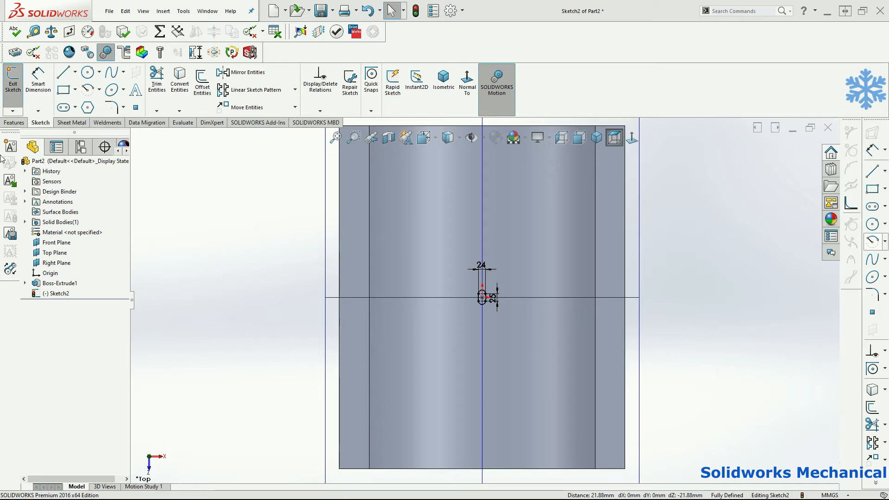
{"action": "left_click", "coordinate": [13, 122]}
{"action": "left_click", "coordinate": [143, 82]}
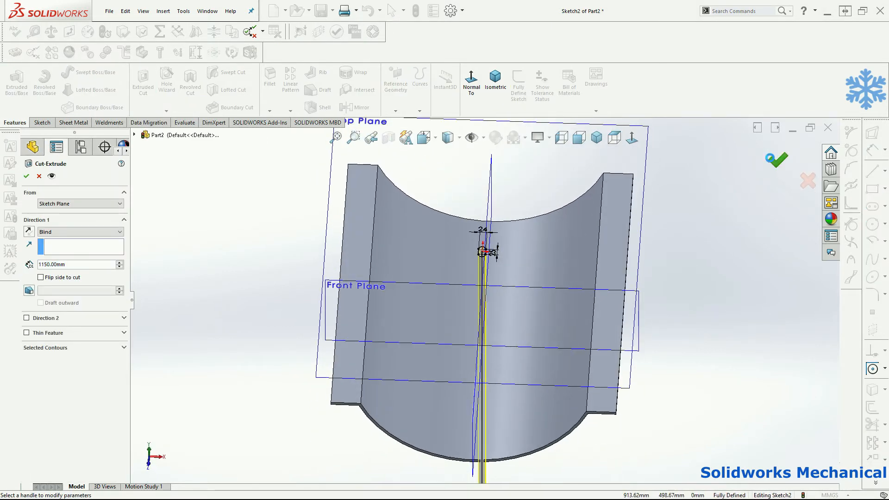
{"action": "left_click", "coordinate": [769, 160]}
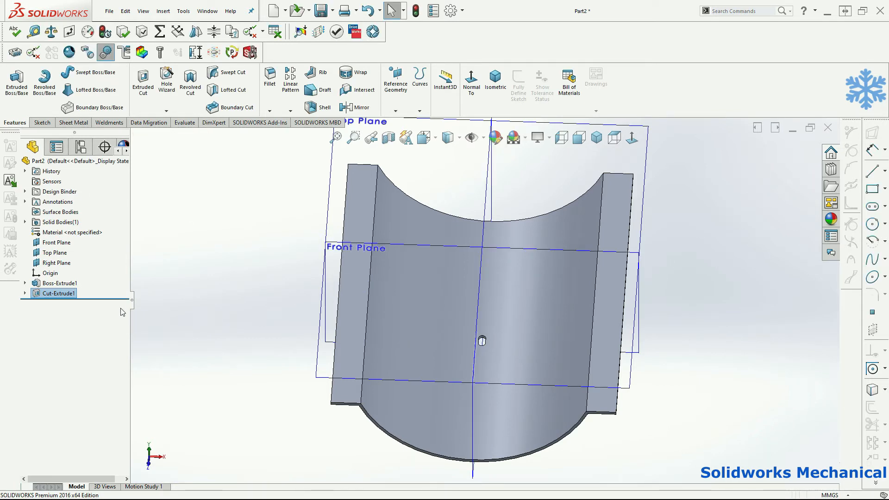
Start a linear pattern of the slot cut along the shell's straight lengthwise edge with 75 mm spacing and 8 instances
{"action": "left_click", "coordinate": [68, 297]}
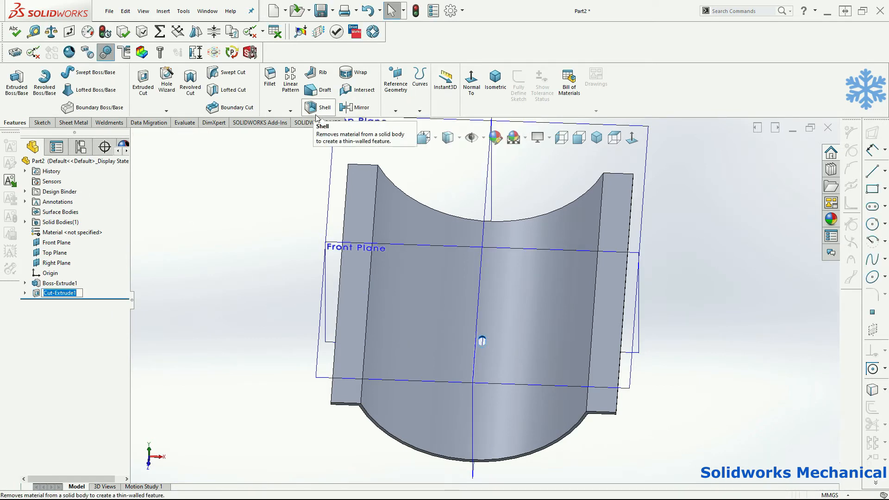
{"action": "left_click", "coordinate": [291, 97]}
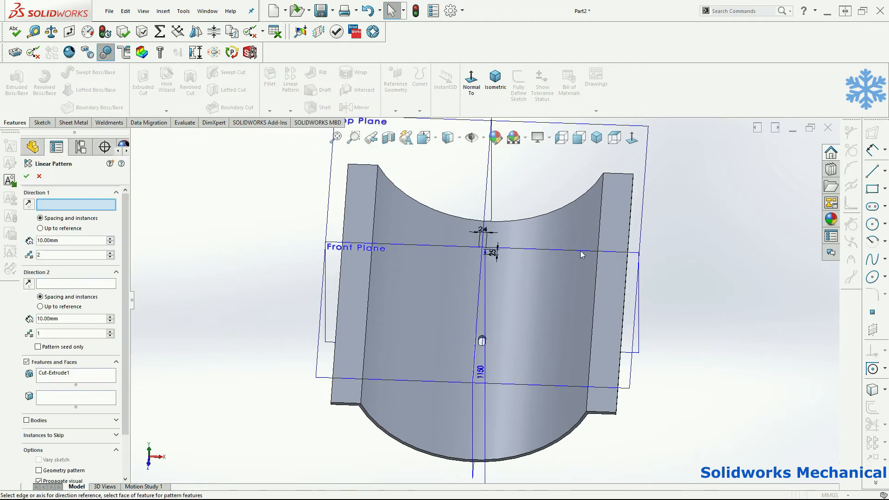
{"action": "left_click", "coordinate": [596, 274]}
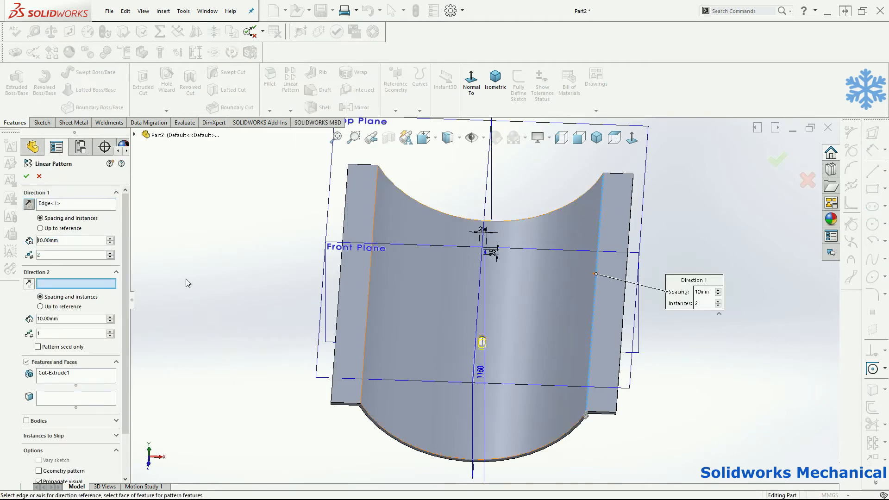
{"action": "double_click", "coordinate": [68, 240]}
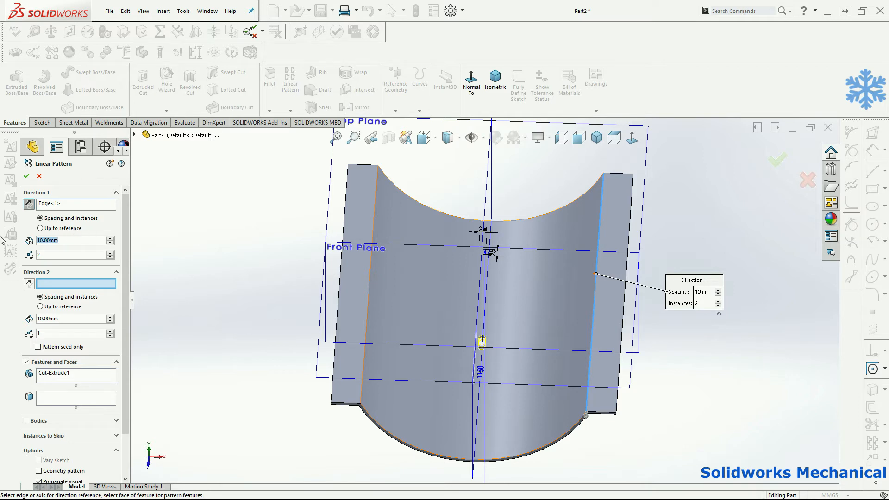
{"action": "type", "text": "75"}
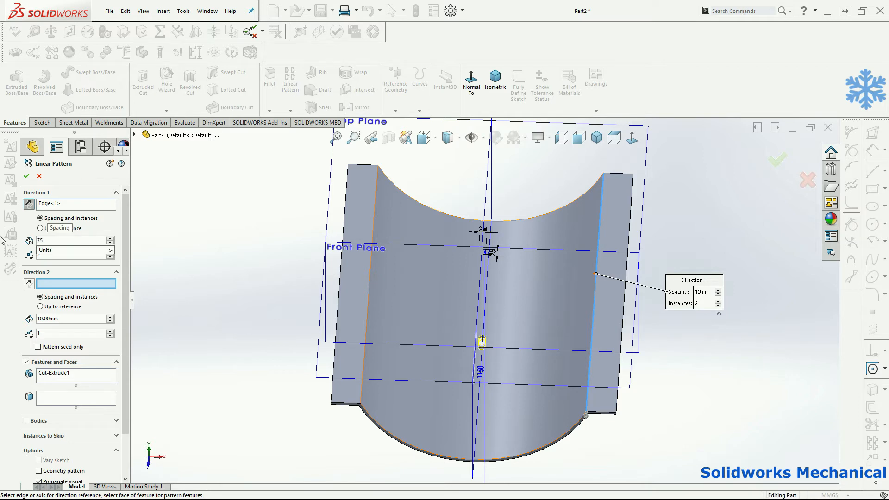
{"action": "key", "text": "Tab"}
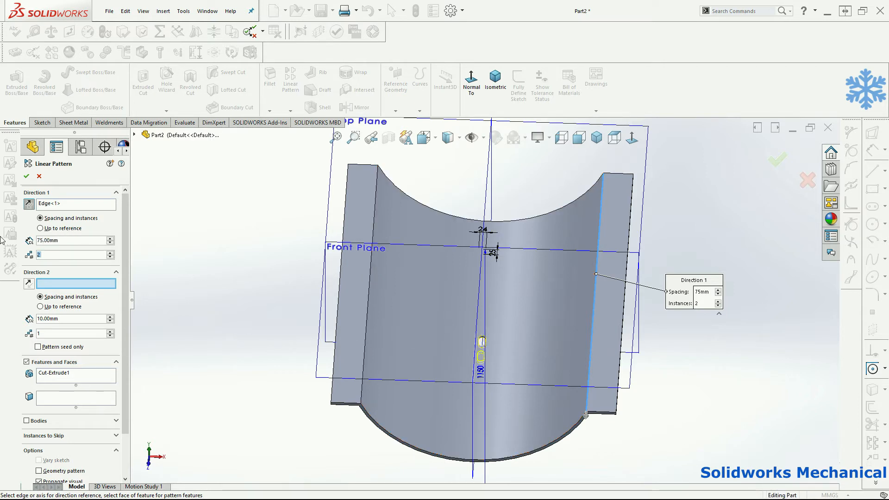
{"action": "type", "text": "8"}
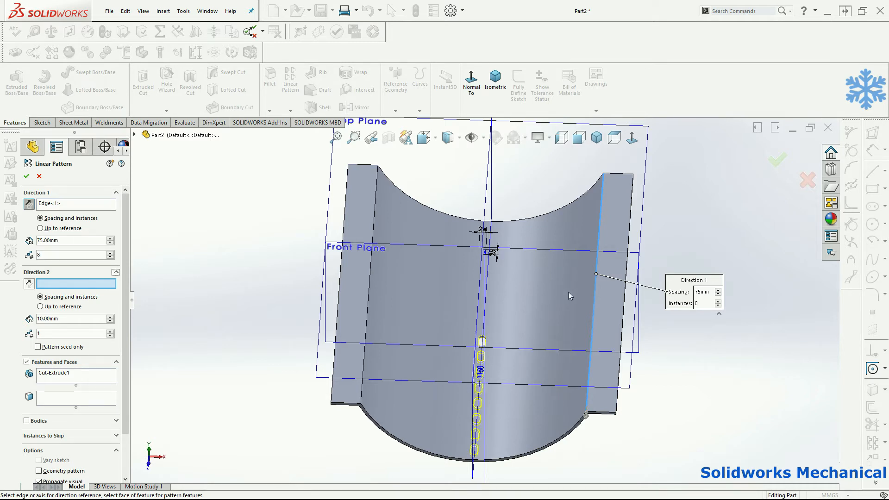
Add a second pattern direction along the opposite straight edge with 75 mm spacing and 8 instances, and accept the parallel directions
{"action": "left_click", "coordinate": [370, 297]}
{"action": "double_click", "coordinate": [52, 318]}
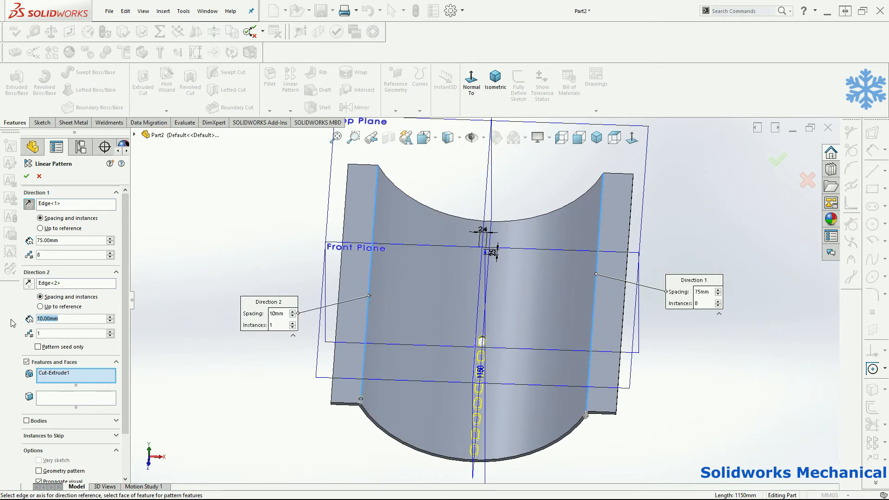
{"action": "type", "text": "75"}
{"action": "type", "text": "8"}
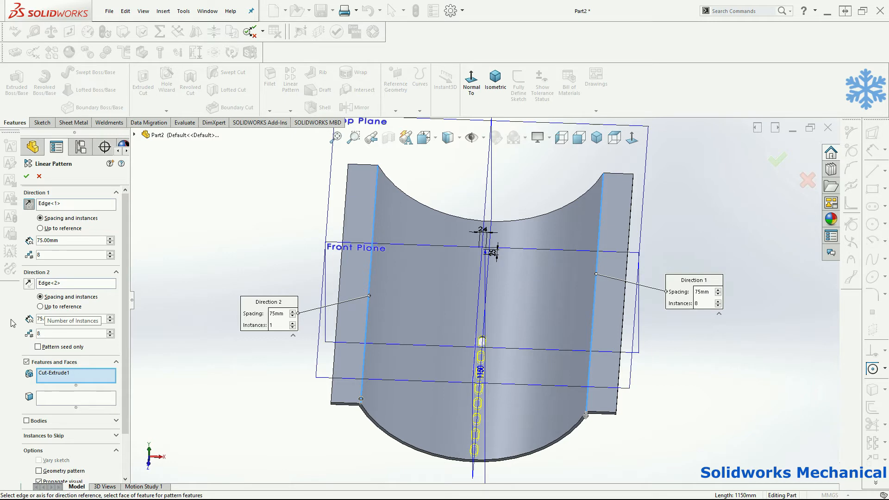
{"action": "middle_click_drag", "start_coordinate": [377, 298], "coordinate": [710, 165]}
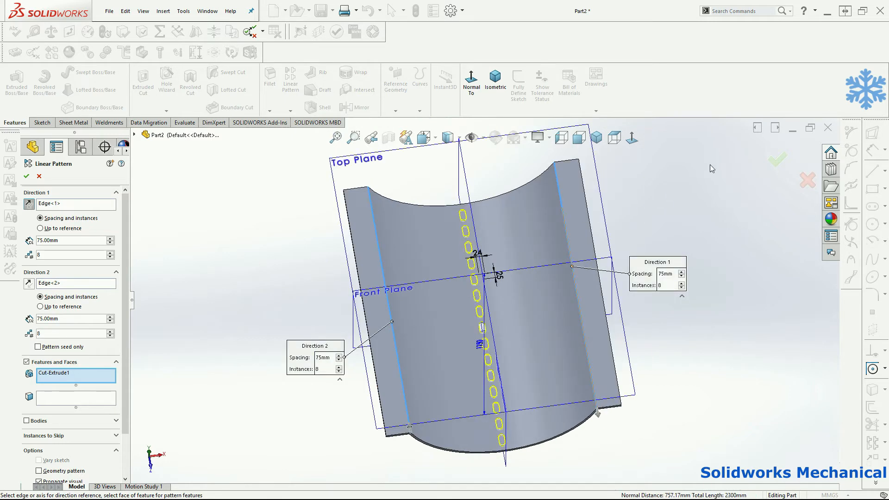
{"action": "left_click", "coordinate": [778, 158]}
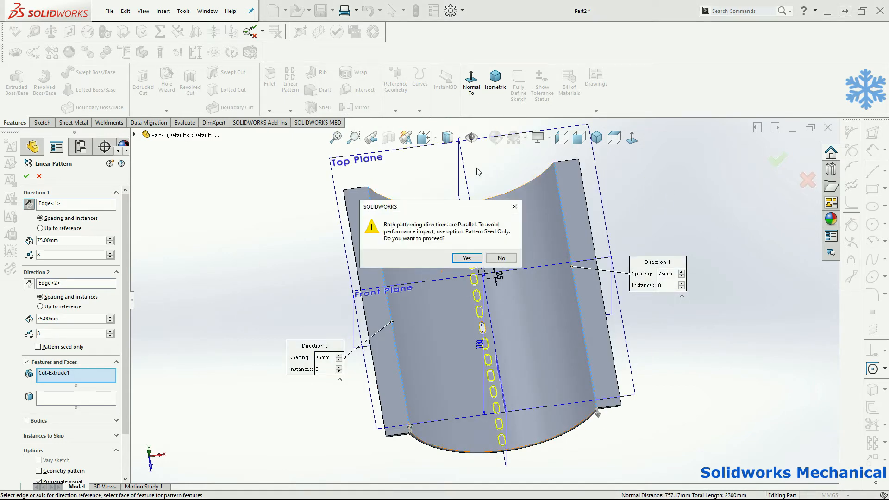
{"action": "left_click", "coordinate": [476, 262]}
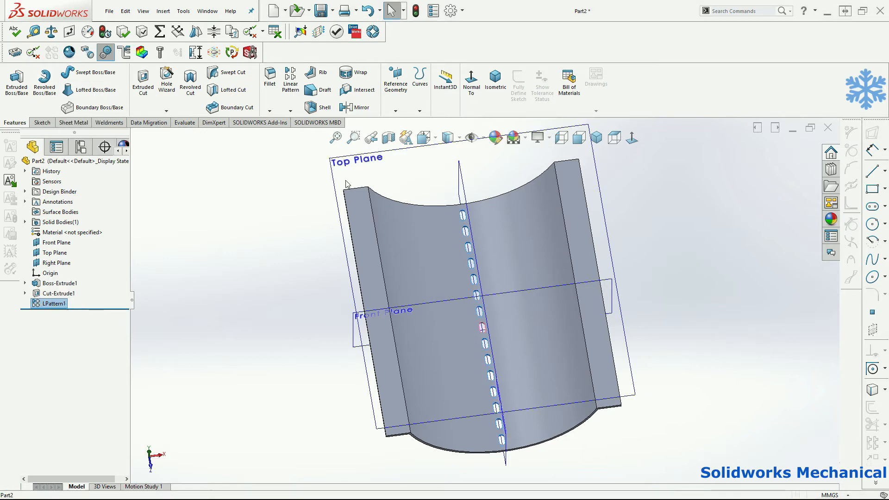
Circular-pattern the row of slots about the shell's curved end edge with 13 equally spaced instances over 60 degrees
{"action": "left_click", "coordinate": [260, 123]}
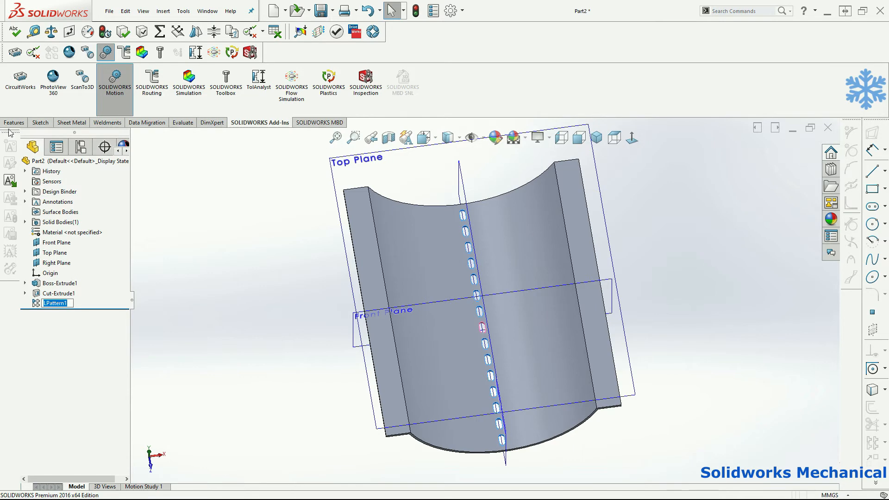
{"action": "left_click", "coordinate": [14, 122]}
{"action": "left_click", "coordinate": [291, 111]}
{"action": "left_click", "coordinate": [299, 134]}
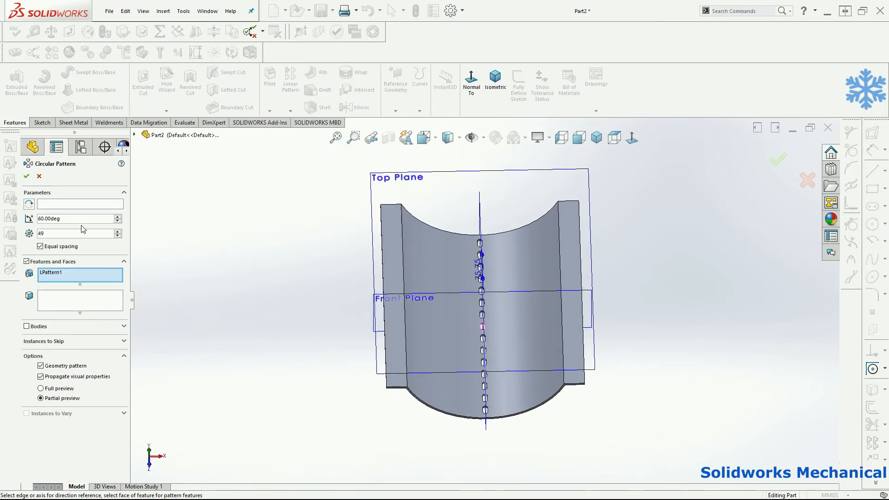
{"action": "left_click", "coordinate": [77, 204]}
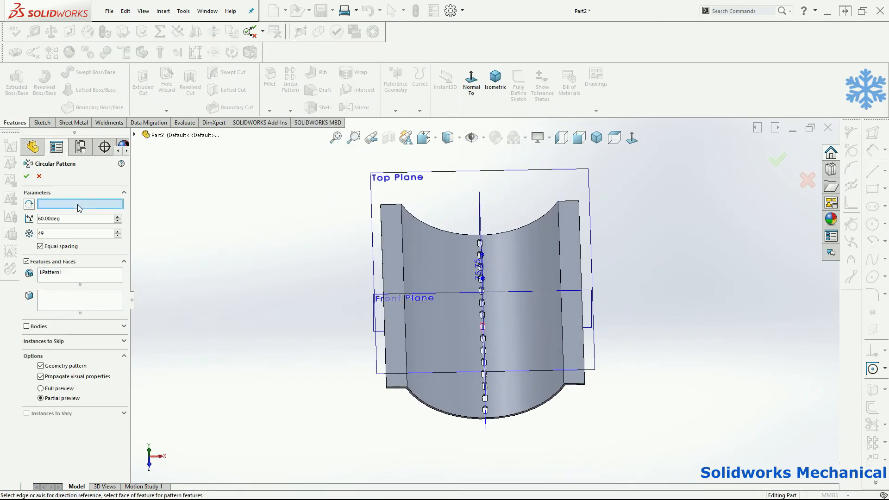
{"action": "left_click", "coordinate": [437, 413]}
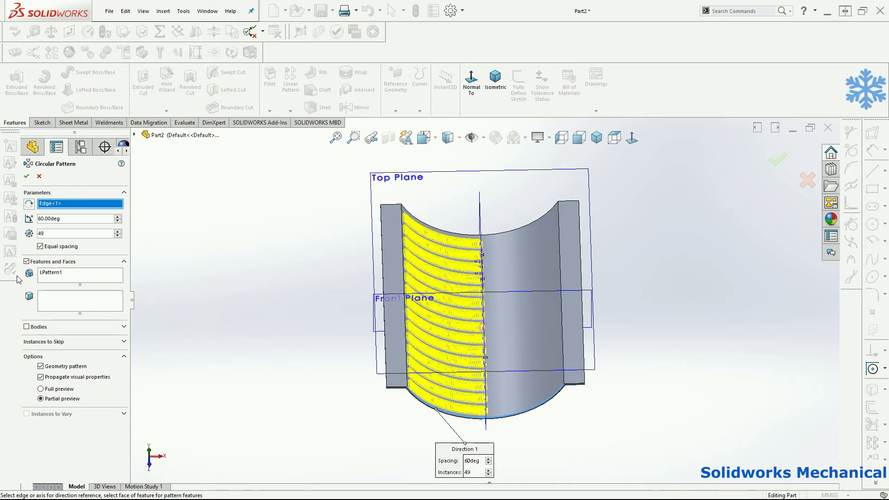
{"action": "left_click", "coordinate": [61, 234]}
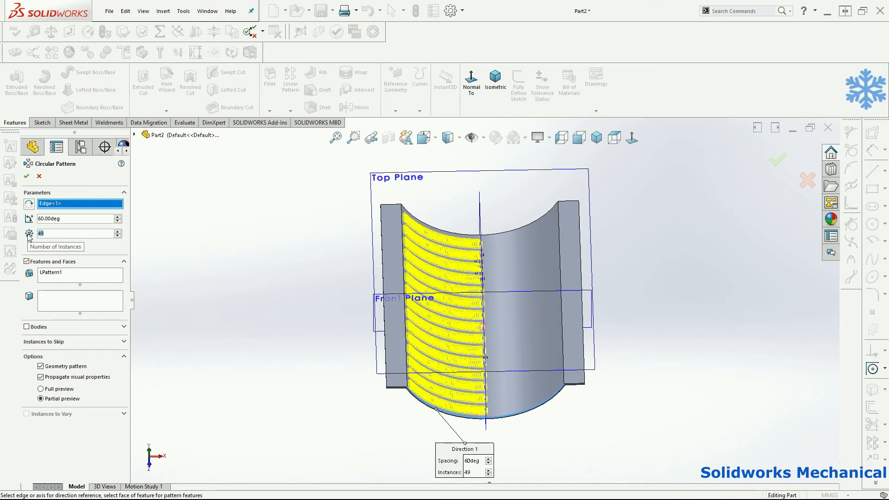
{"action": "type", "text": "13"}
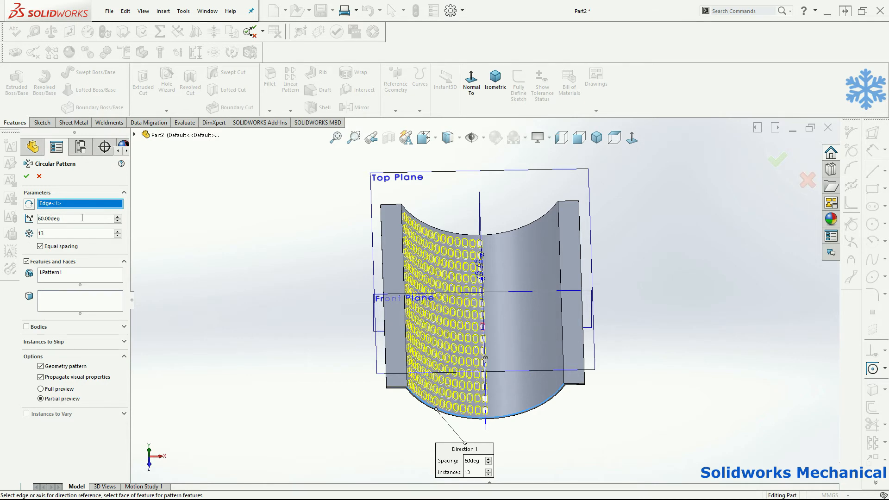
{"action": "middle_click_drag", "start_coordinate": [328, 254], "coordinate": [541, 258]}
{"action": "left_click", "coordinate": [26, 177]}
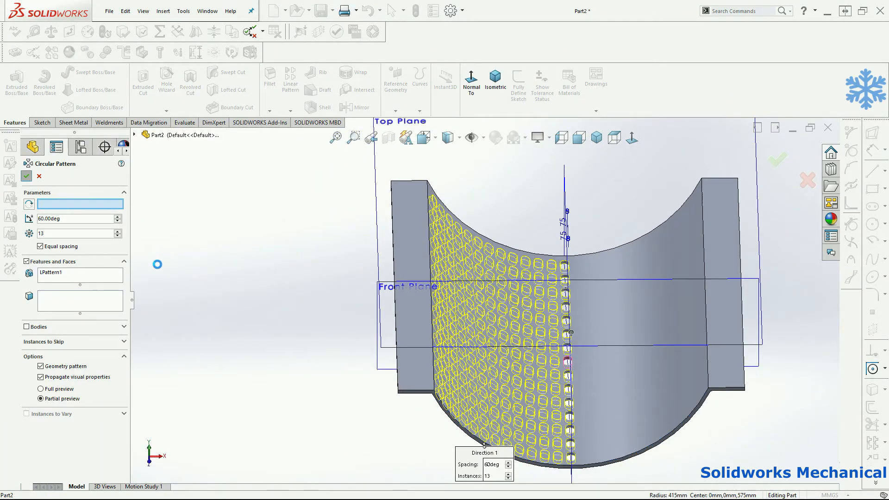
Mirror the circular slot pattern about the Right Plane onto the other half of the curved wall
{"action": "left_click", "coordinate": [51, 314]}
{"action": "left_click", "coordinate": [51, 314]}
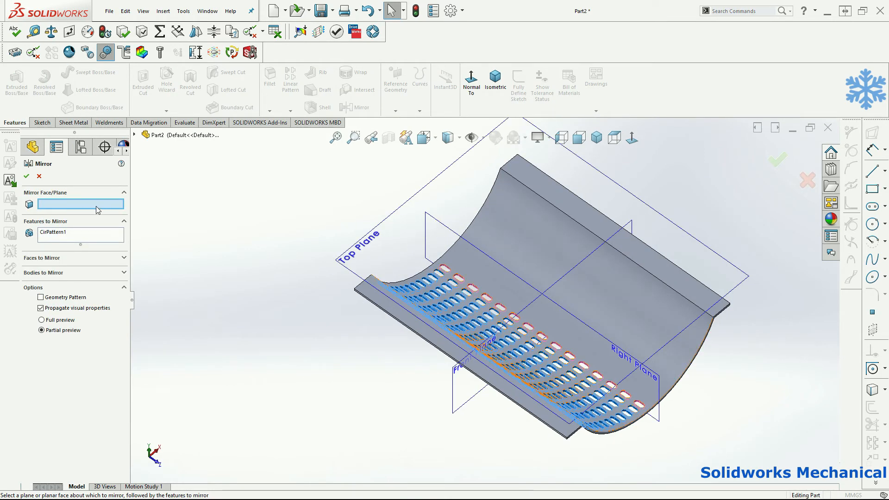
{"action": "left_click", "coordinate": [440, 234]}
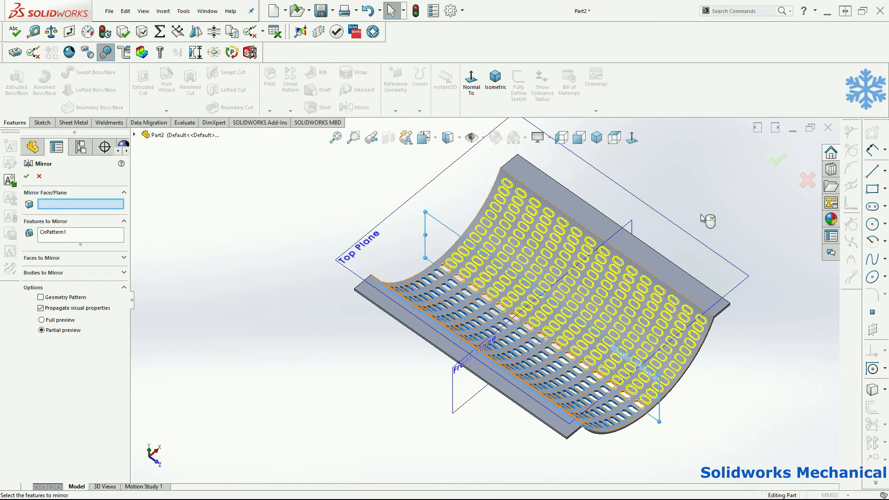
{"action": "middle_click_drag", "start_coordinate": [701, 216], "coordinate": [782, 162]}
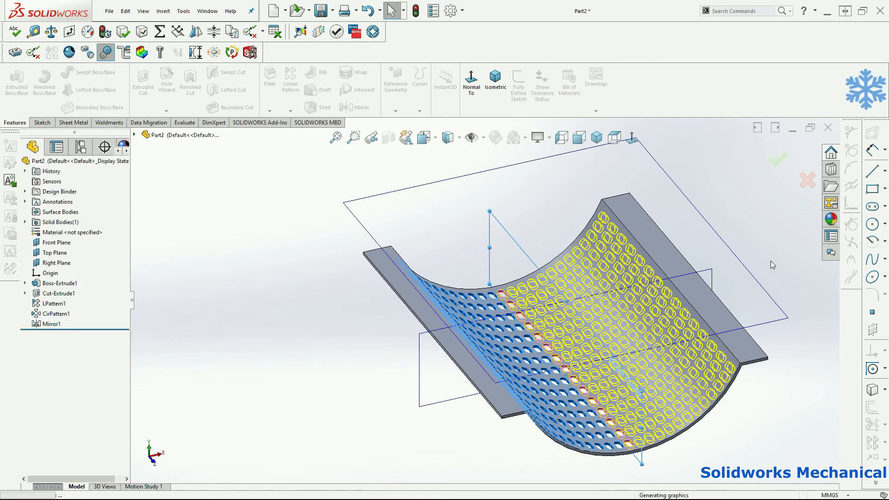
Start an extruded cut with a new sketch on the flat face of the flange
{"action": "scroll", "coordinate": [765, 252], "scroll_direction": "down", "scroll_amount": 1}
{"action": "middle_click_drag", "start_coordinate": [766, 251], "coordinate": [741, 278]}
{"action": "scroll", "coordinate": [741, 287], "scroll_direction": "down", "scroll_amount": 1}
{"action": "scroll", "coordinate": [729, 288], "scroll_direction": "up", "scroll_amount": 2}
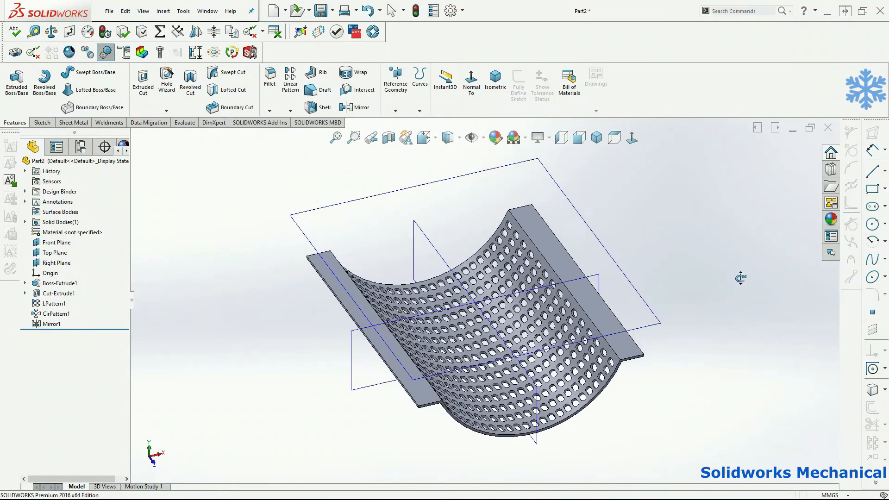
{"action": "left_click", "coordinate": [143, 79]}
{"action": "left_click", "coordinate": [544, 229]}
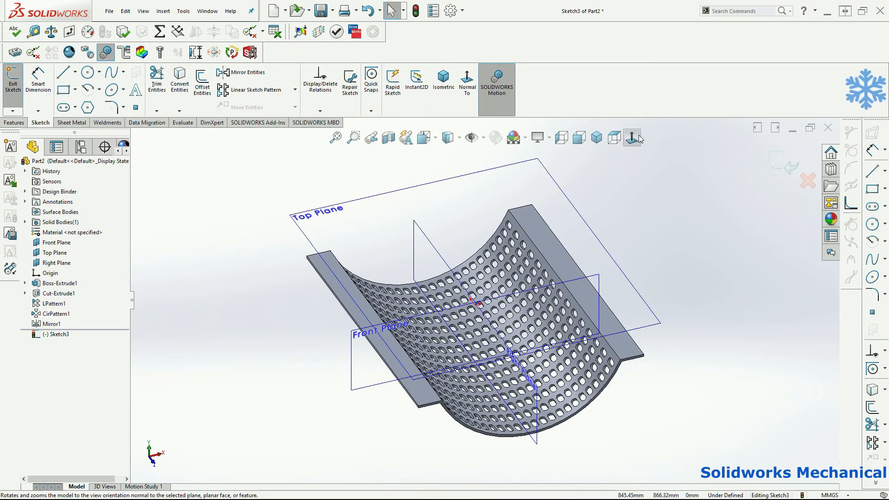
Sketch two vertically aligned circles on the right-hand flange, about 51 mm in diameter near its upper end and about 58 mm above mid-length
{"action": "left_click", "coordinate": [88, 72]}
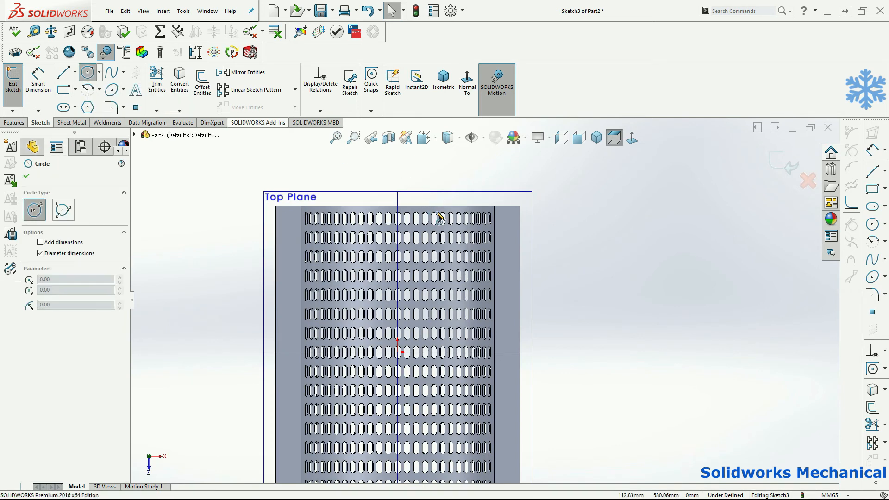
{"action": "left_click", "coordinate": [504, 229]}
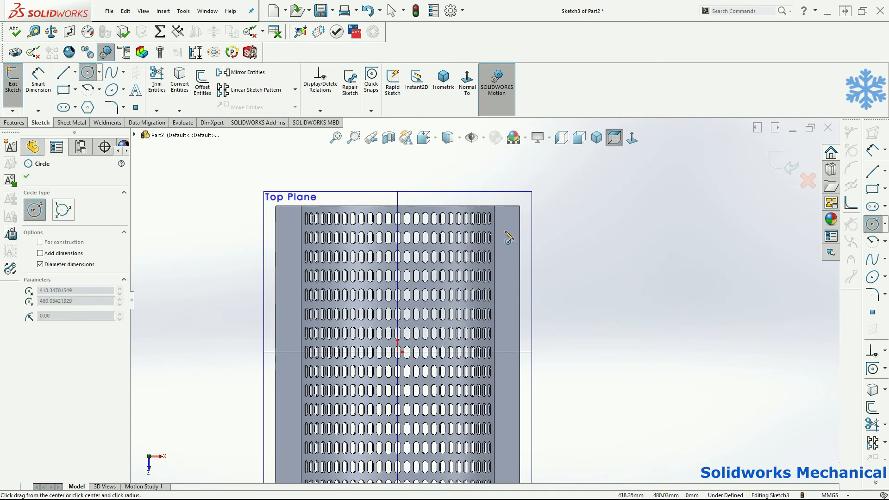
{"action": "left_click", "coordinate": [509, 234]}
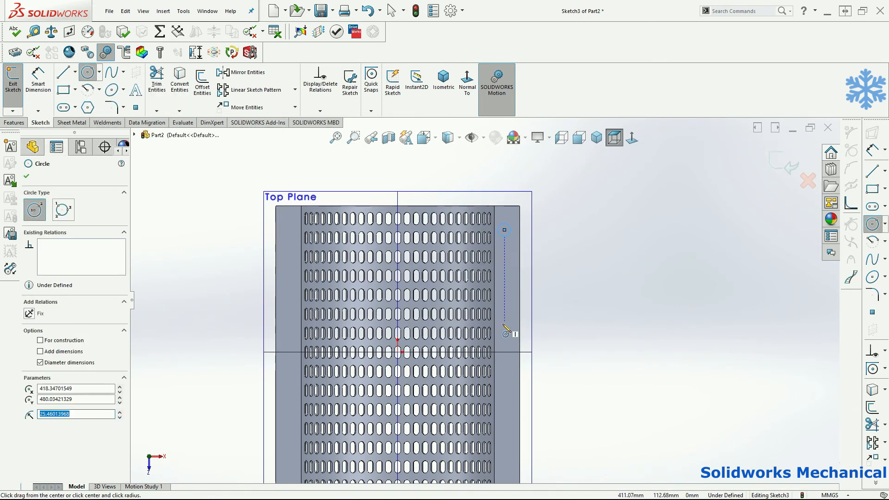
{"action": "left_click", "coordinate": [505, 325]}
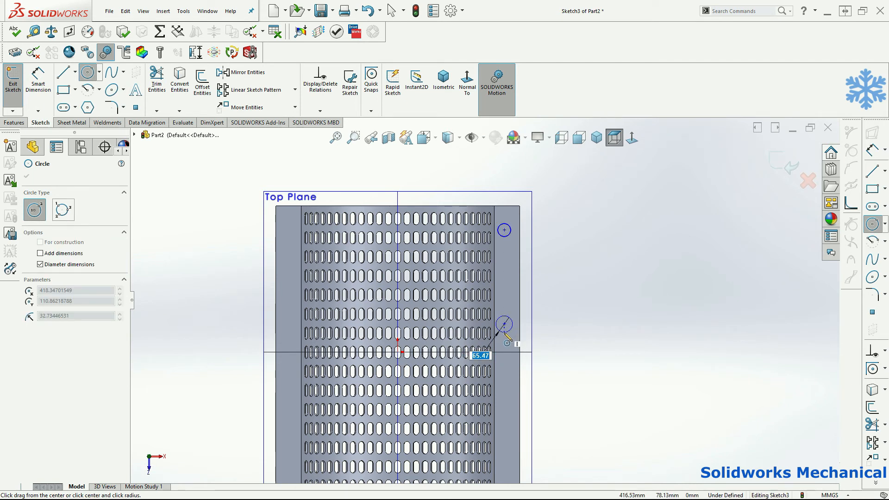
{"action": "left_click", "coordinate": [506, 331]}
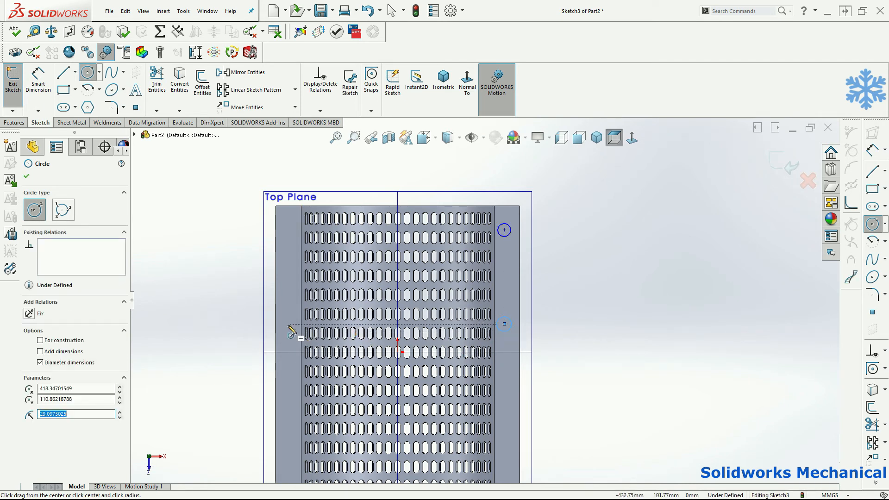
Sketch two circles on the left-hand flange level with the right-hand ones, about 55 mm in diameter above mid-length and 51 mm near the upper end
{"action": "left_click", "coordinate": [289, 324]}
{"action": "left_click", "coordinate": [291, 330]}
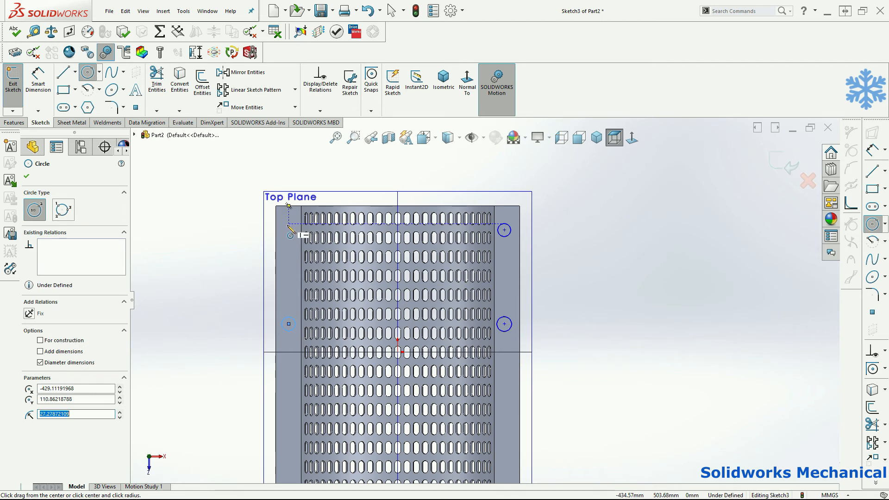
{"action": "left_click", "coordinate": [286, 229]}
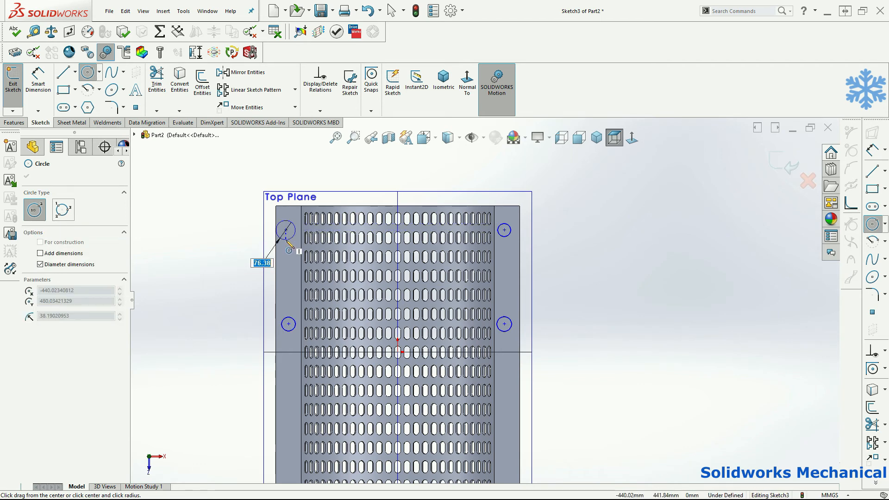
{"action": "left_click", "coordinate": [290, 235]}
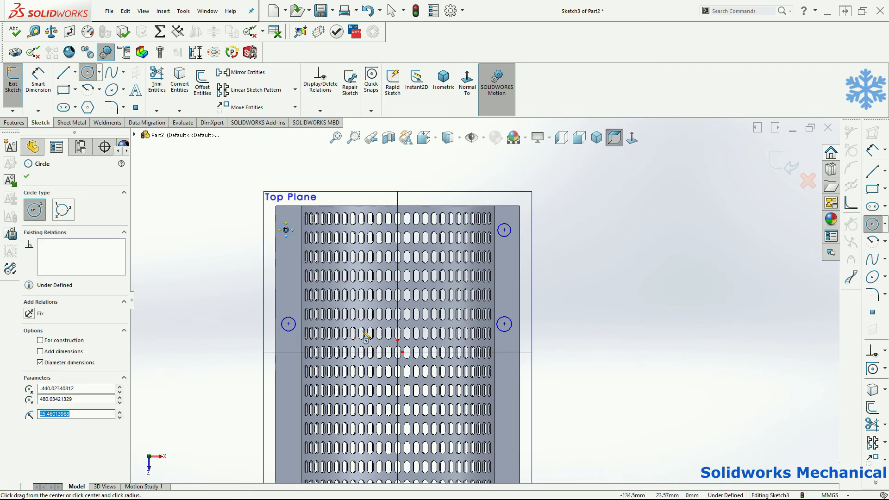
Dimension the diameter of the upper circle on the left-hand flange to 28 mm
{"action": "key", "text": "d"}
{"action": "key", "text": "Escape"}
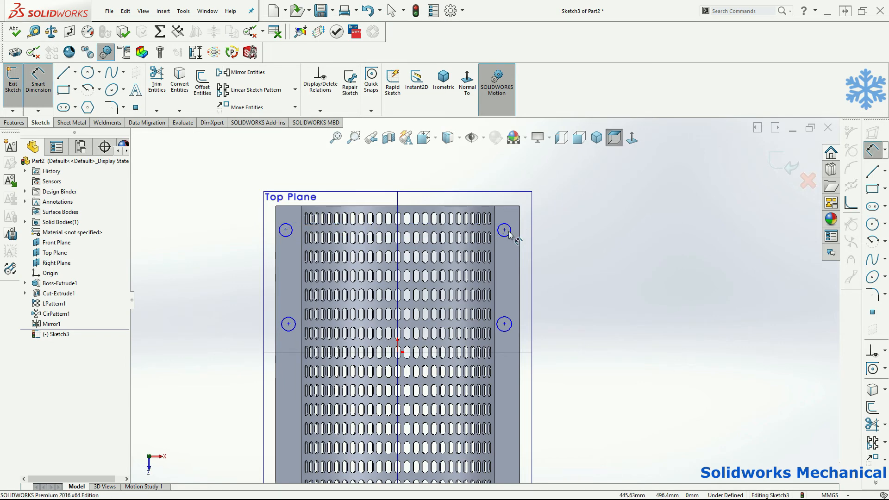
{"action": "left_click", "coordinate": [285, 229]}
{"action": "left_click", "coordinate": [232, 227]}
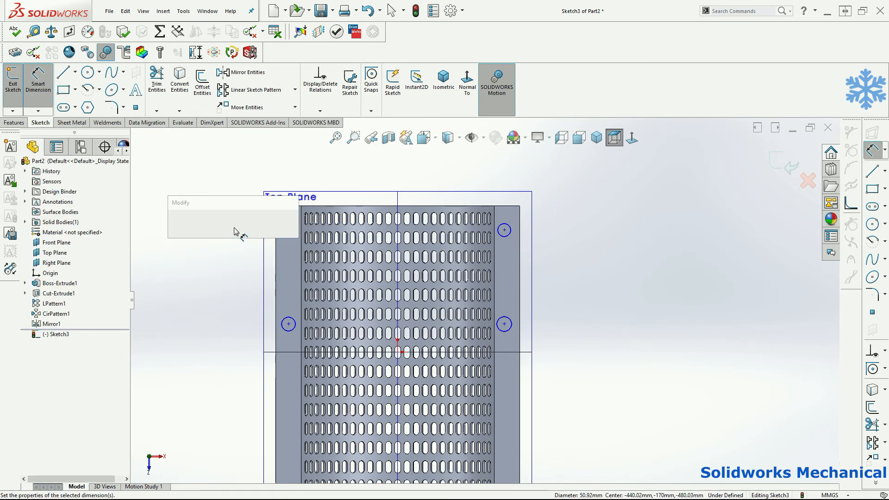
{"action": "type", "text": "28"}
{"action": "key", "text": "Return"}
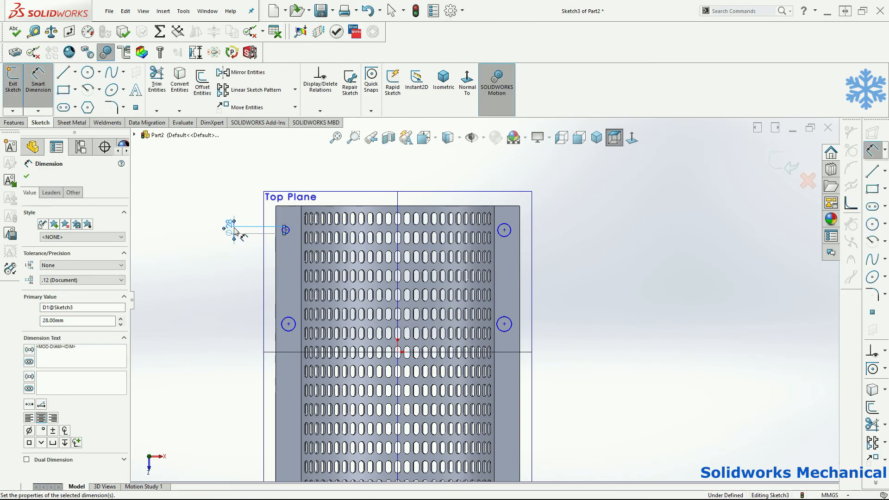
{"action": "key", "text": "Escape"}
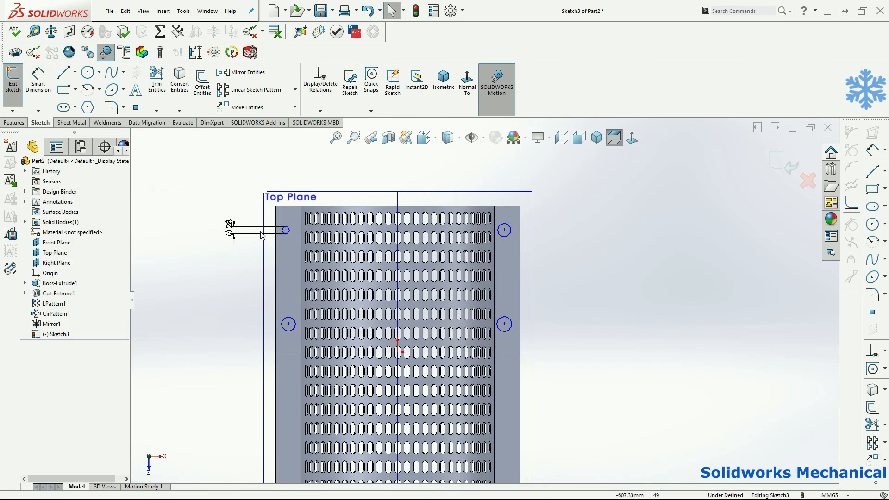